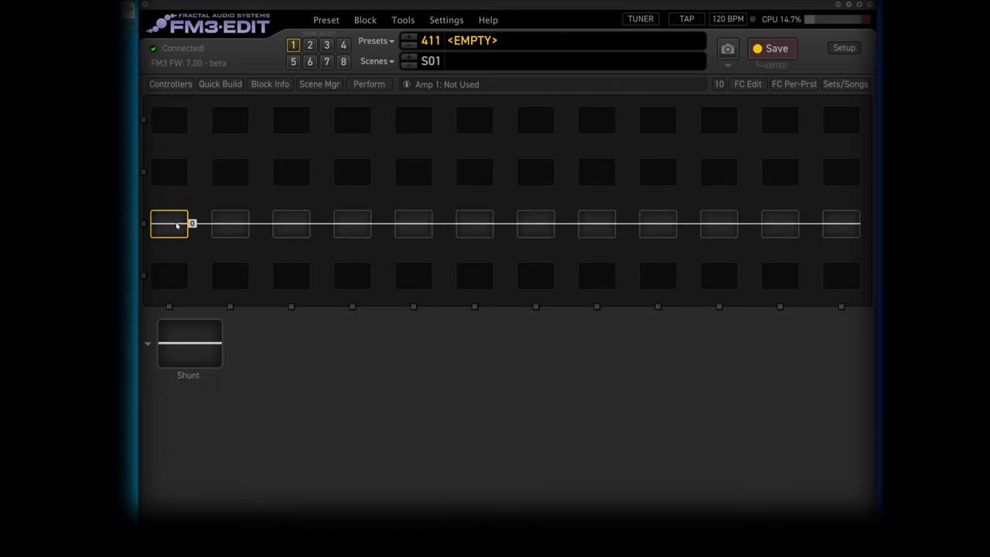
Step: Place an Input 1 block in the first slot of the third grid row and an Output 1 block in its last slot
right_click(176, 223)
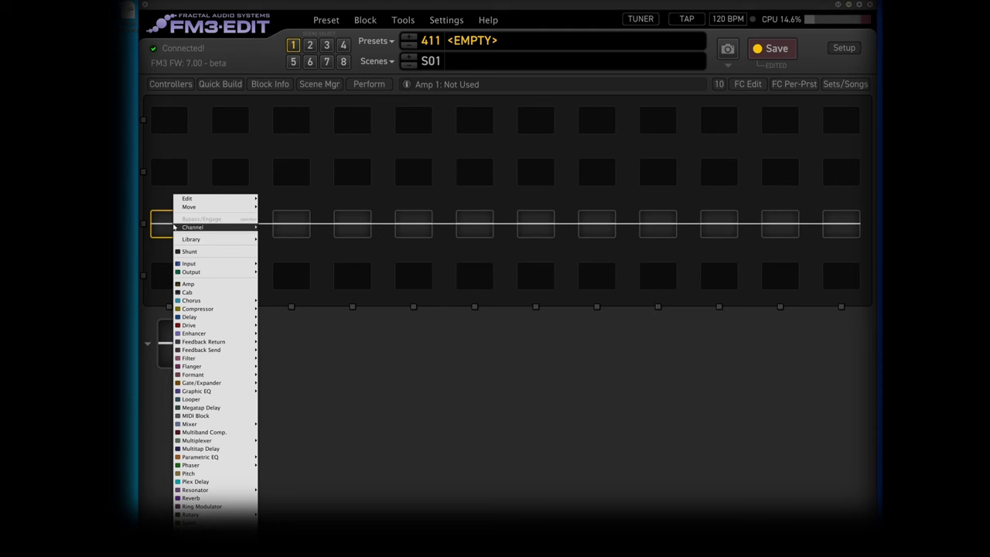
click(234, 284)
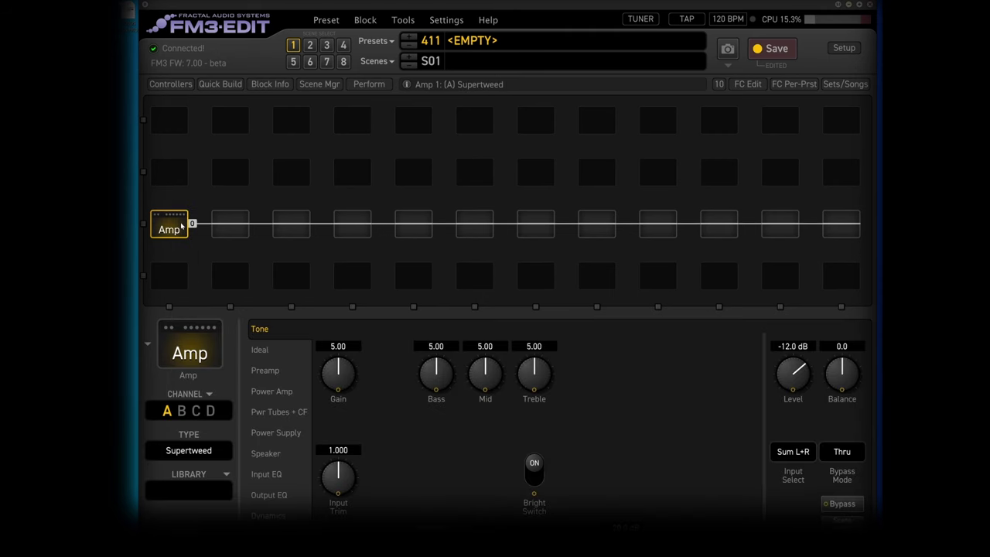
right_click(189, 224)
click(280, 264)
click(857, 230)
right_click(860, 232)
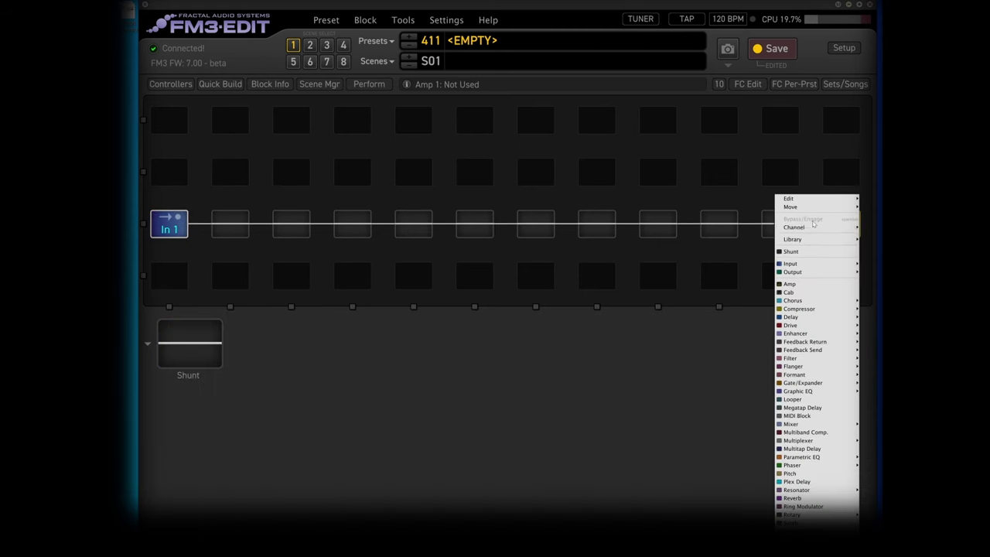
mouse_move(807, 272)
click(753, 272)
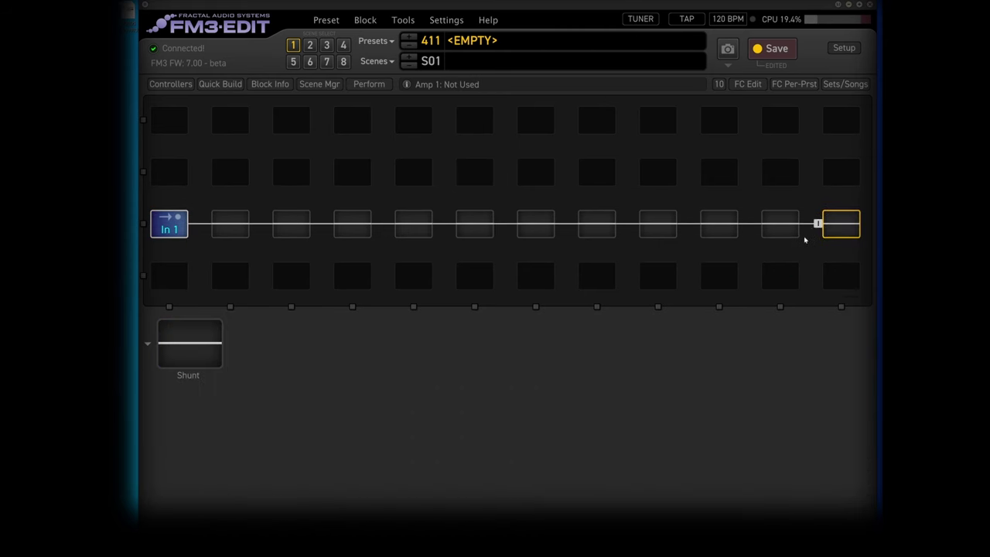
Step: Add an Amp block in the sixth slot of the third row and set its type to 5153 100W Blue
right_click(475, 224)
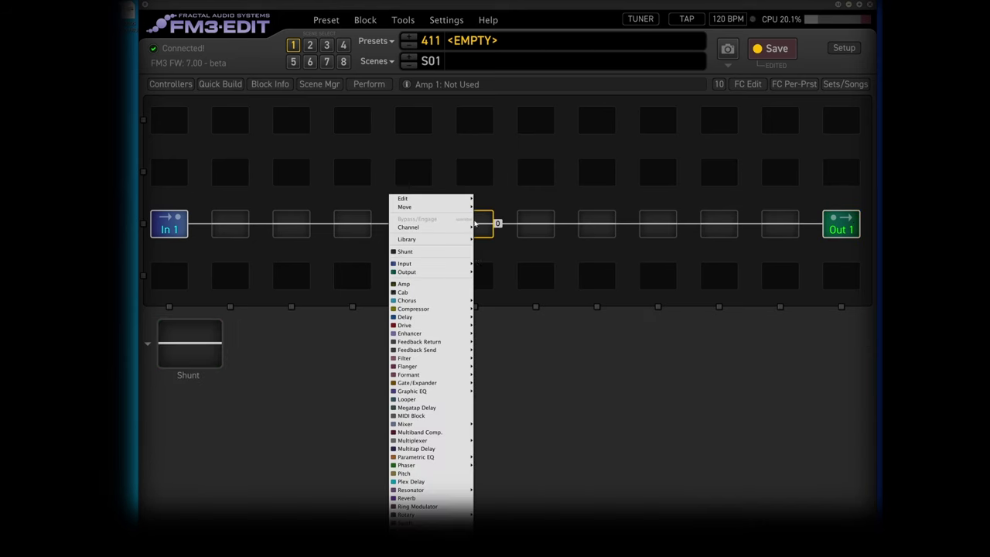
click(435, 285)
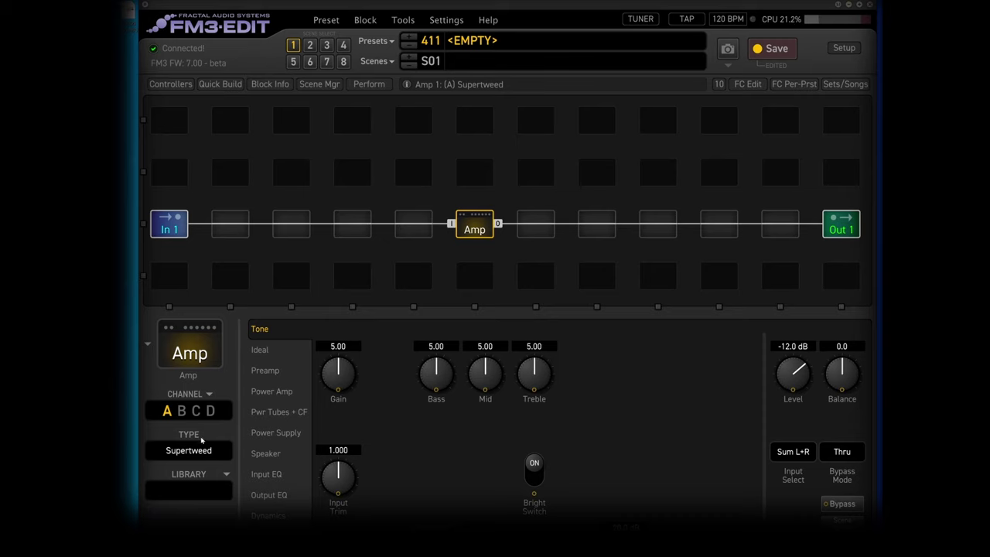
click(202, 444)
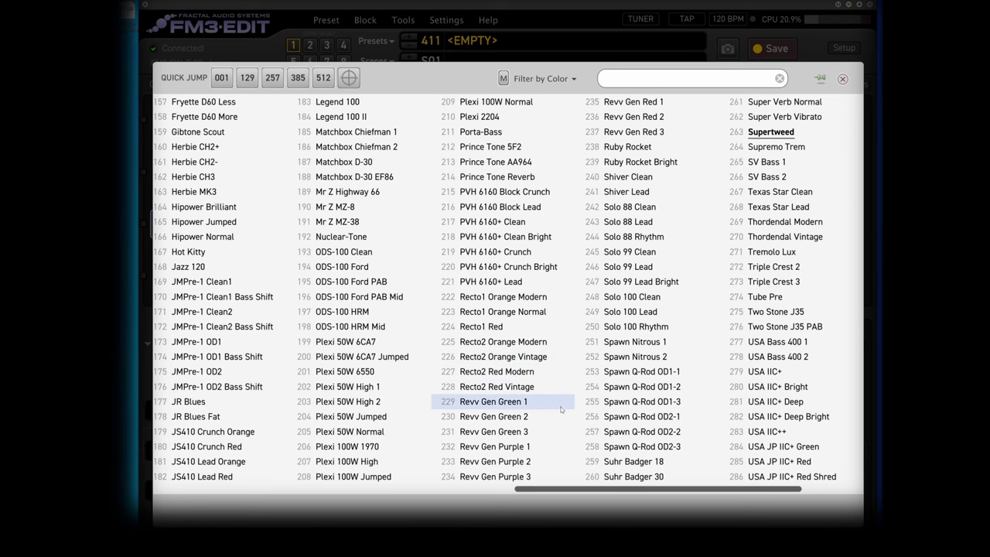
drag(562, 492, 584, 490)
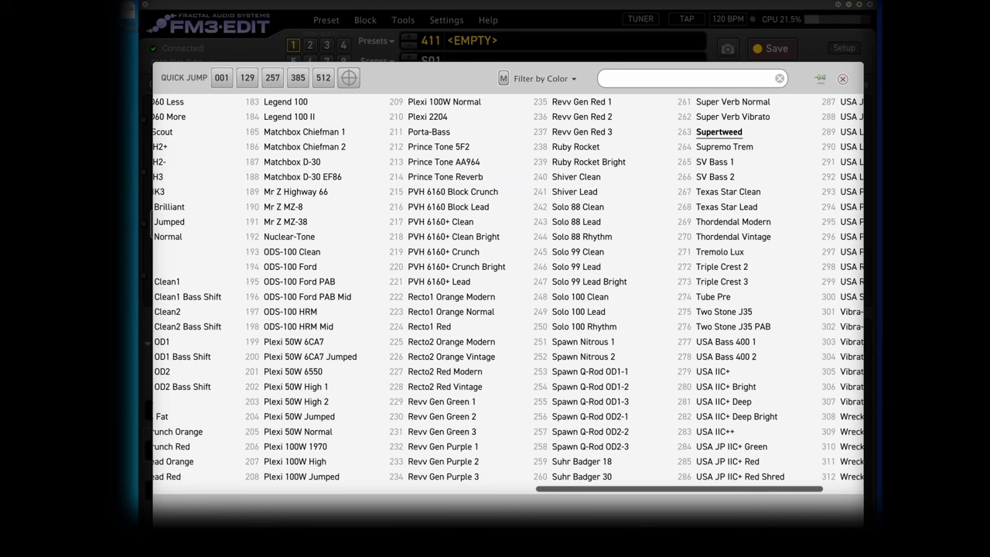
drag(589, 492, 345, 474)
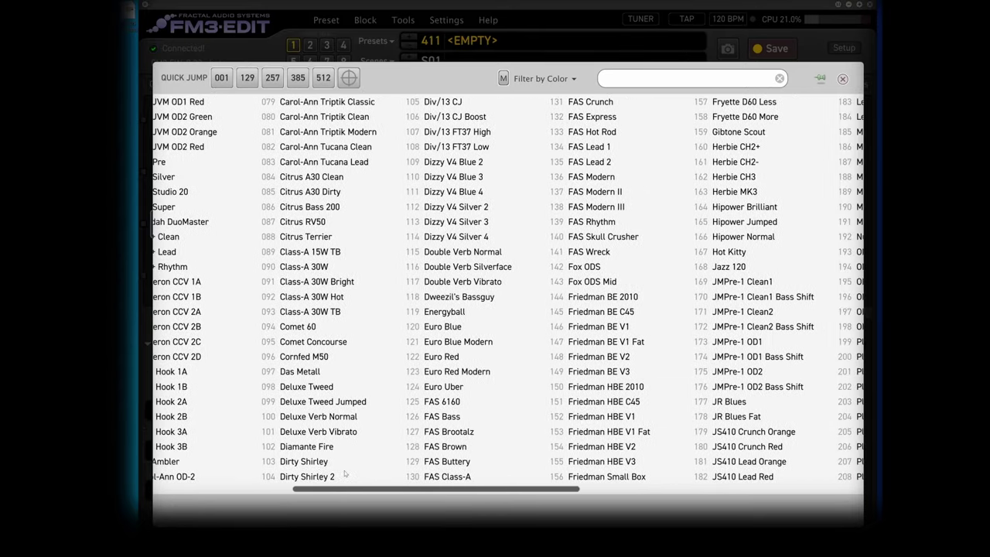
text(5153)
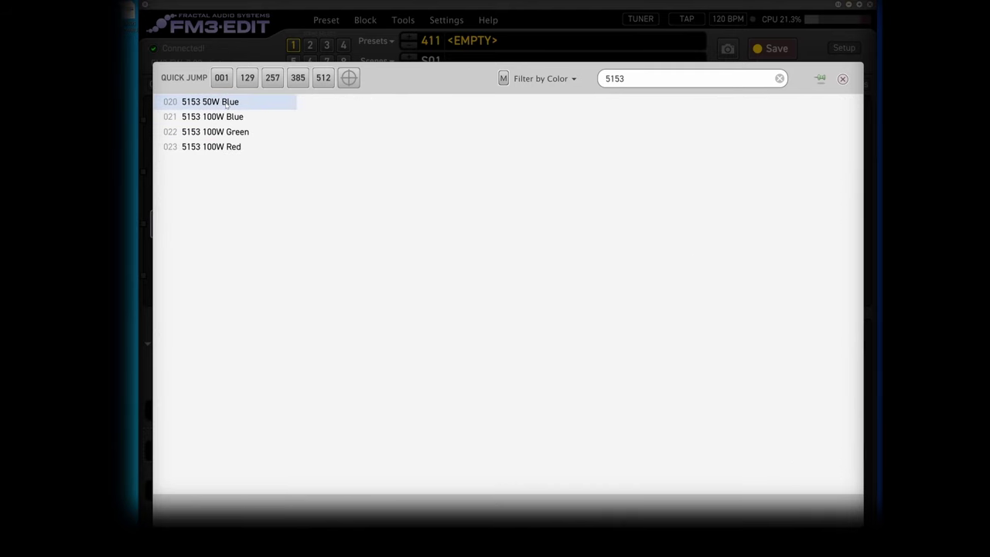
click(225, 116)
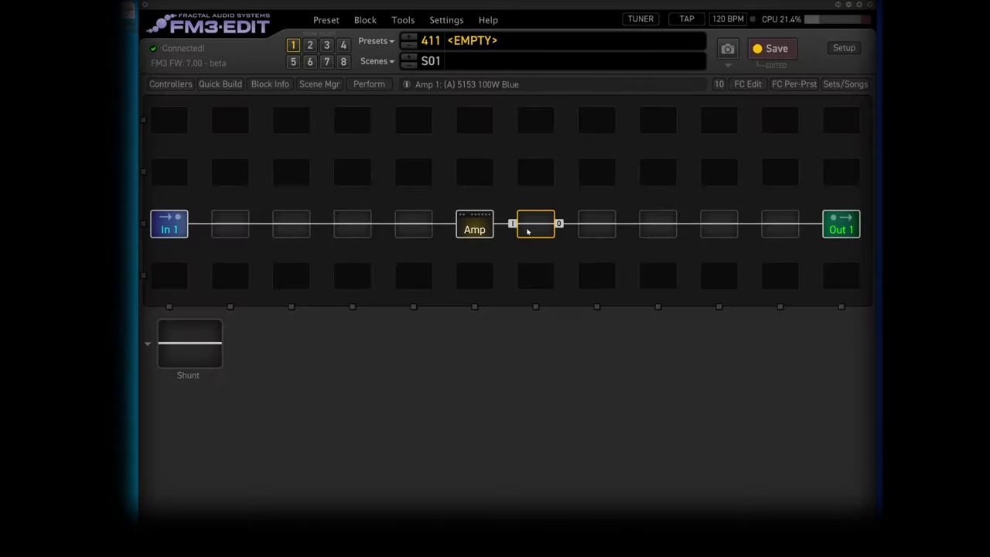
Step: Add a Cab block in the slot directly after the Amp and keep Cab 1 on the Factory 1 bank
right_click(530, 229)
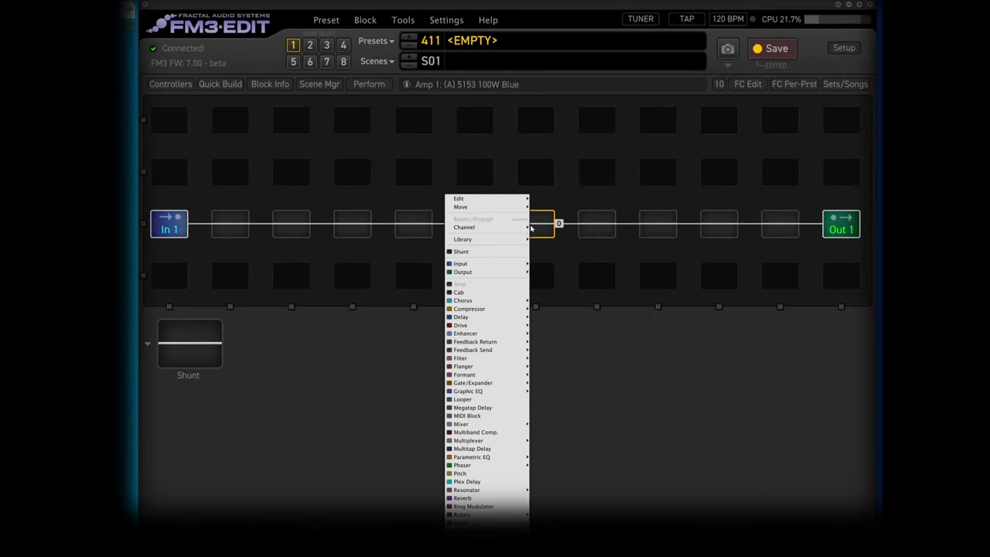
click(493, 292)
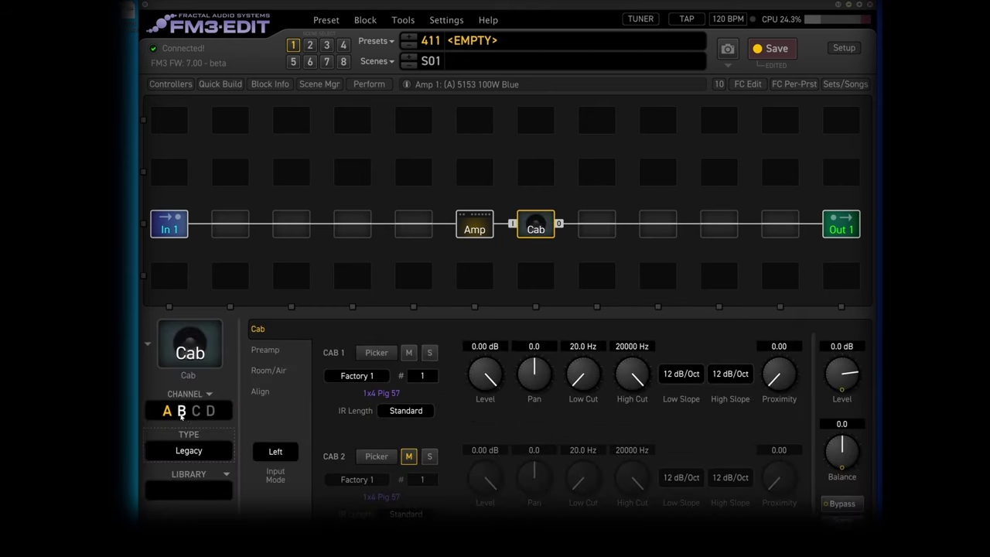
click(352, 377)
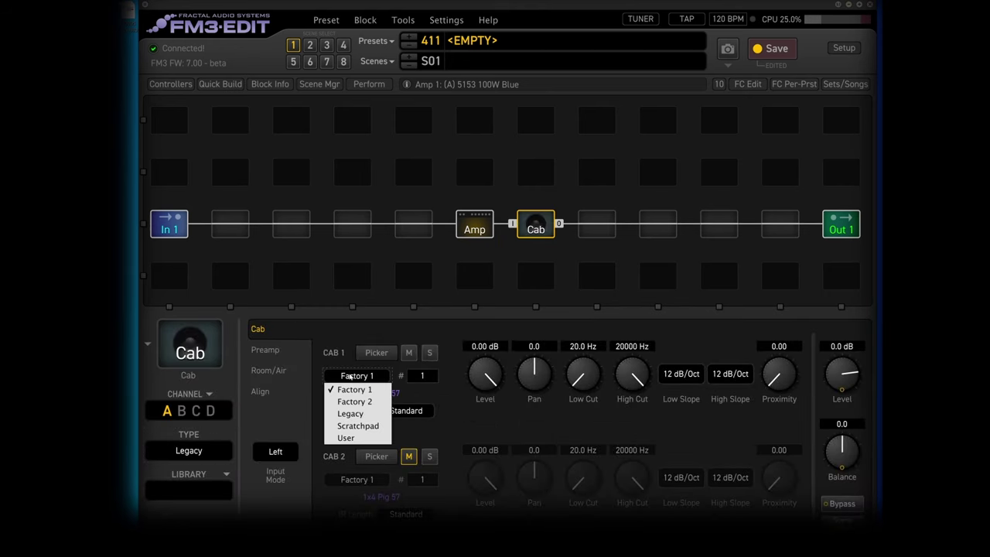
click(357, 382)
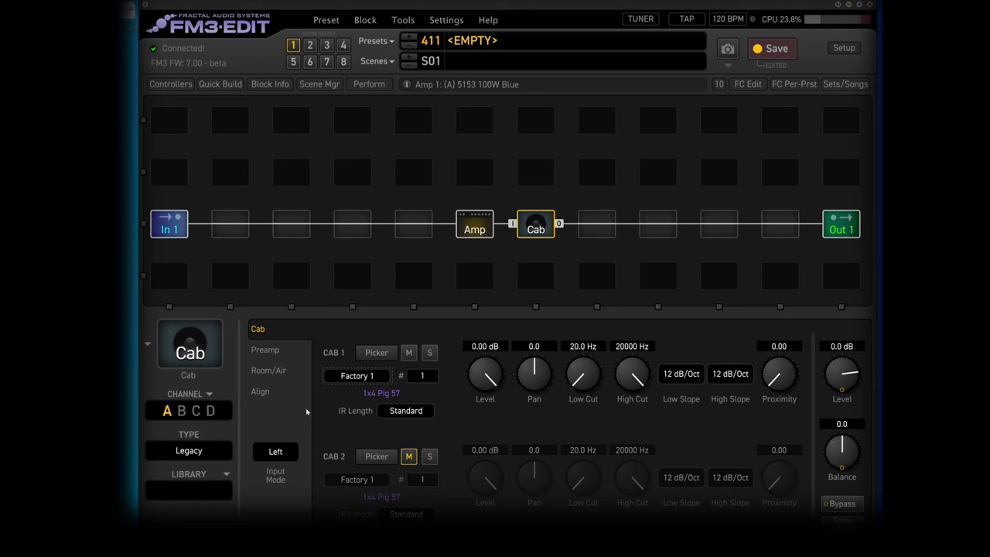
Step: Set the Cab block's type to Dyna-Cab and choose the 4x12 5153 cabinet for Cab 1
click(189, 450)
click(176, 467)
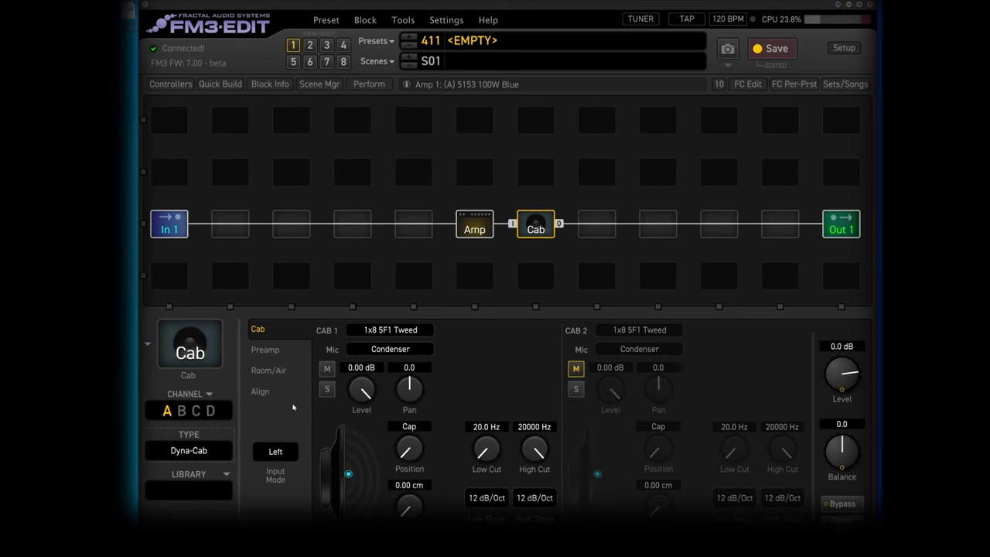
click(373, 333)
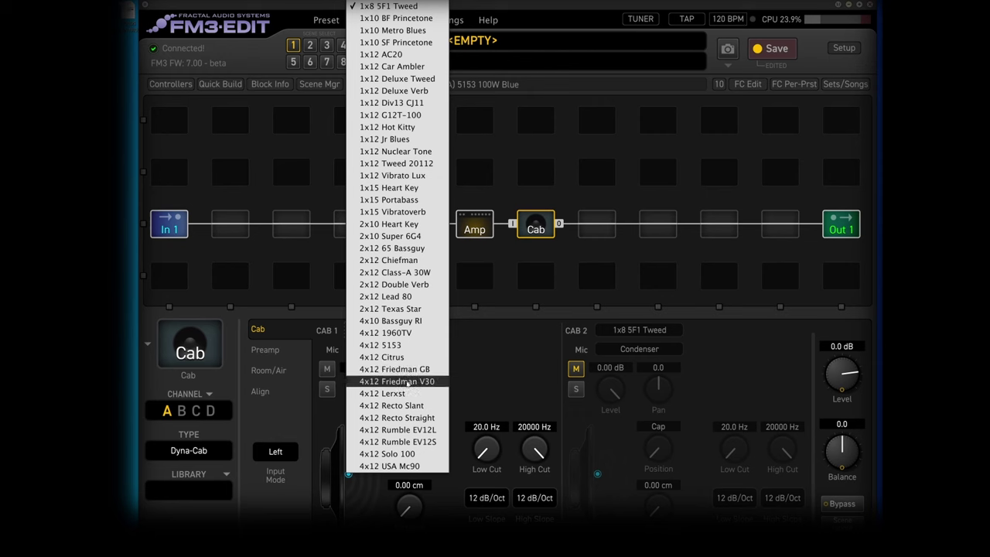
click(404, 345)
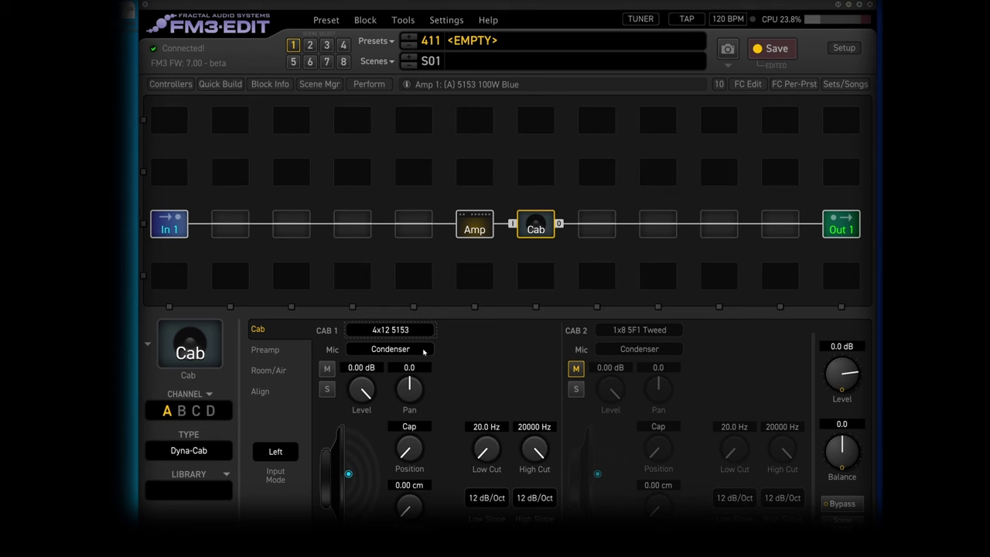
Step: Rename preset 411 as "5153 Not Just For Metal"
click(473, 226)
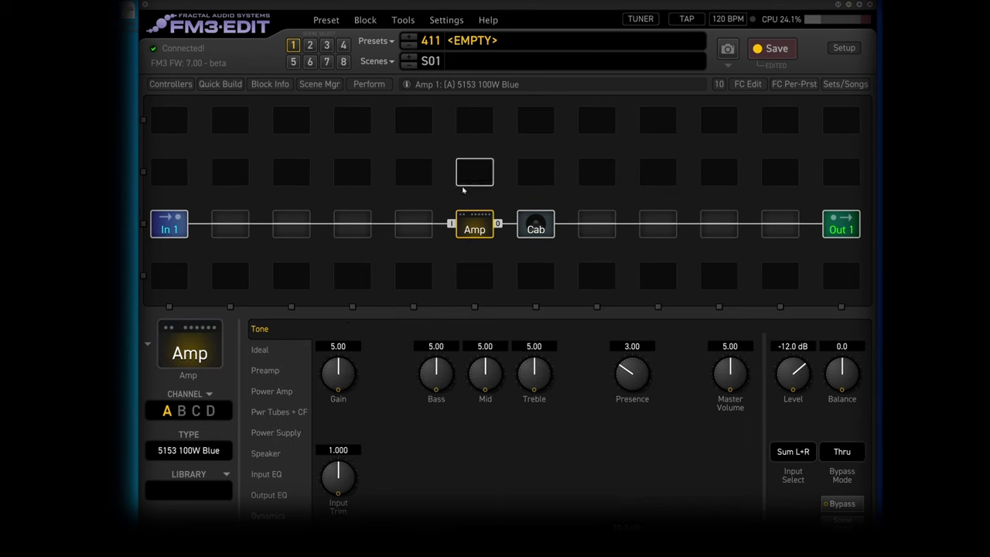
click(477, 43)
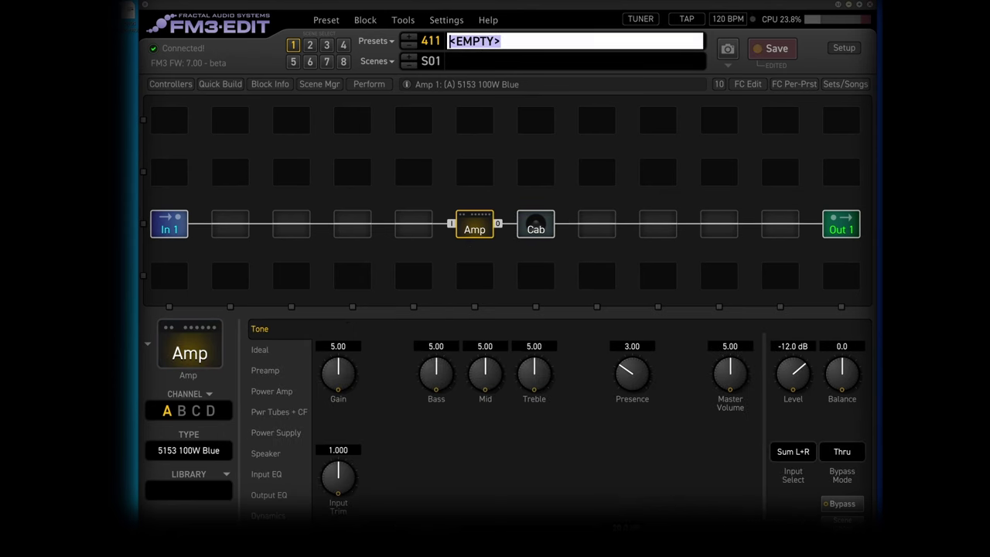
text(5153 )
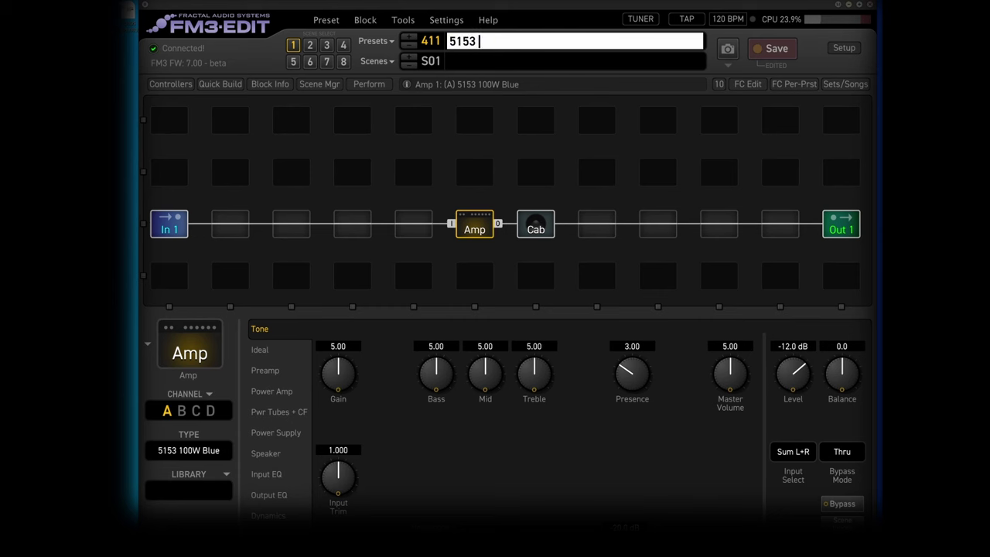
text(Not Hy)
key(BackSpace)
key(BackSpace)
key(BackSpace)
text(Just For Metal)
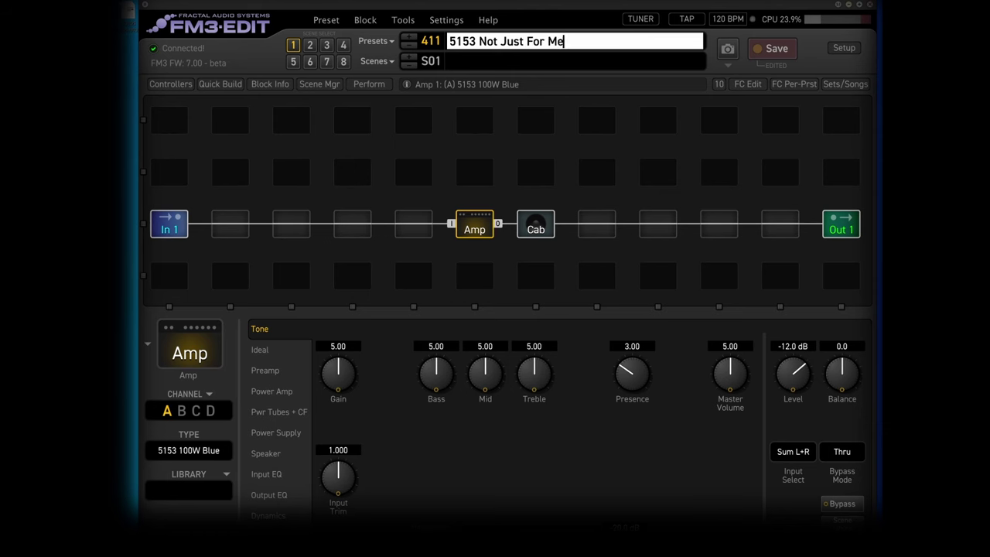
key(Return)
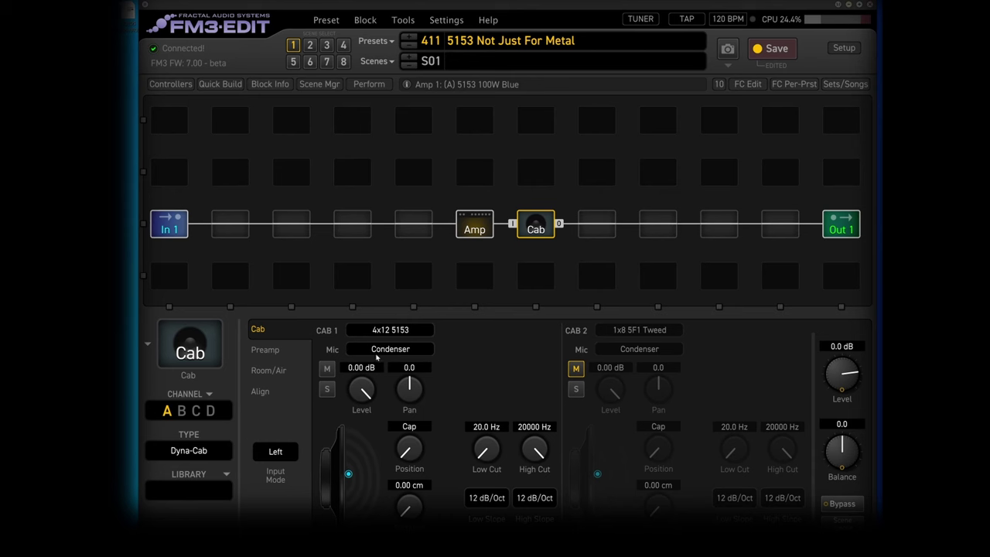
Step: Move Cab 1's mic to about position 1.51 and 3.27 cm distance, and choose an unmuted 4x12 5153 for Cab 2
drag(349, 475, 352, 464)
click(611, 330)
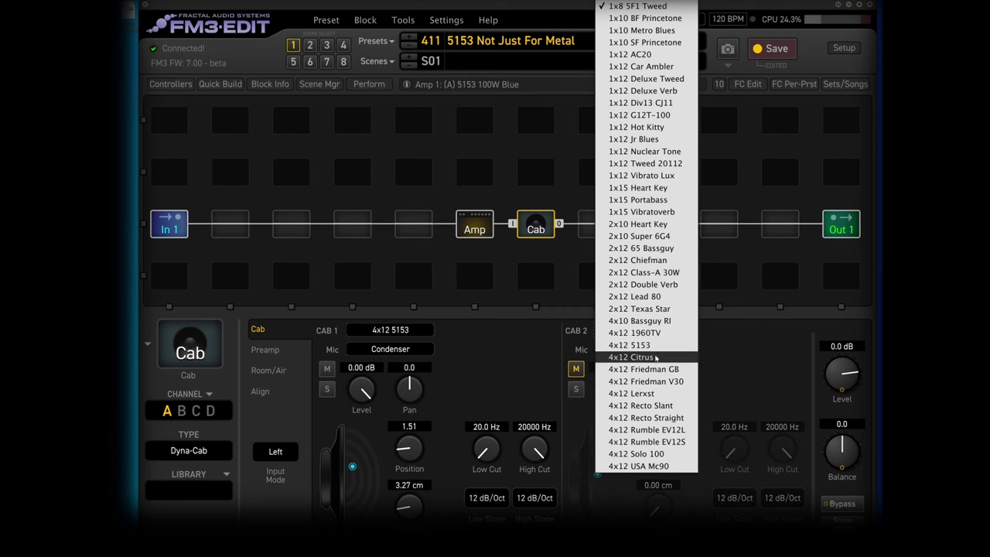
click(643, 348)
click(576, 369)
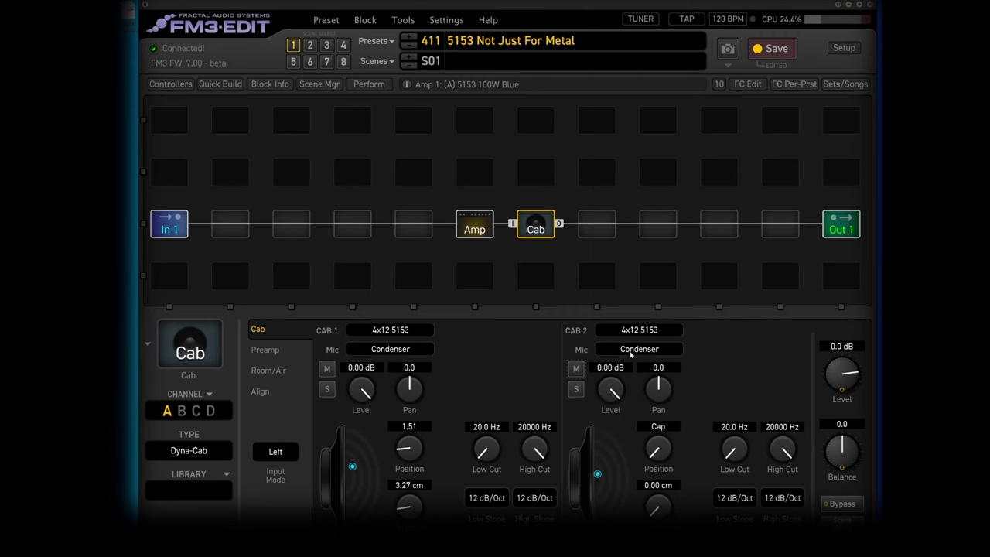
Step: Set Cab 2's mic to Dynamic 1 and move it off the cap and slightly away from the speaker
click(632, 352)
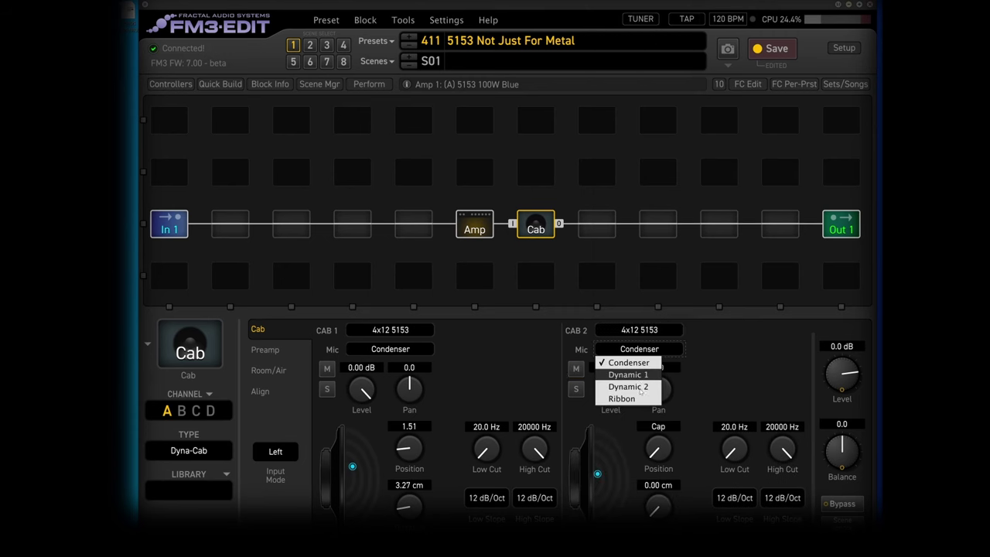
click(636, 376)
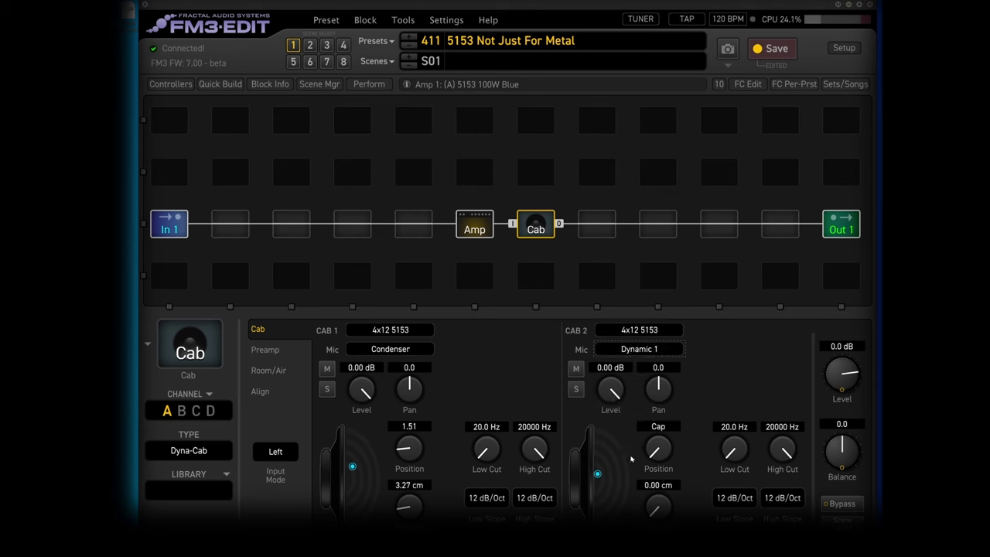
drag(597, 474, 603, 461)
Step: Change the Amp block's type to 5153 100W Green and raise its Gain to about 7.15
click(485, 233)
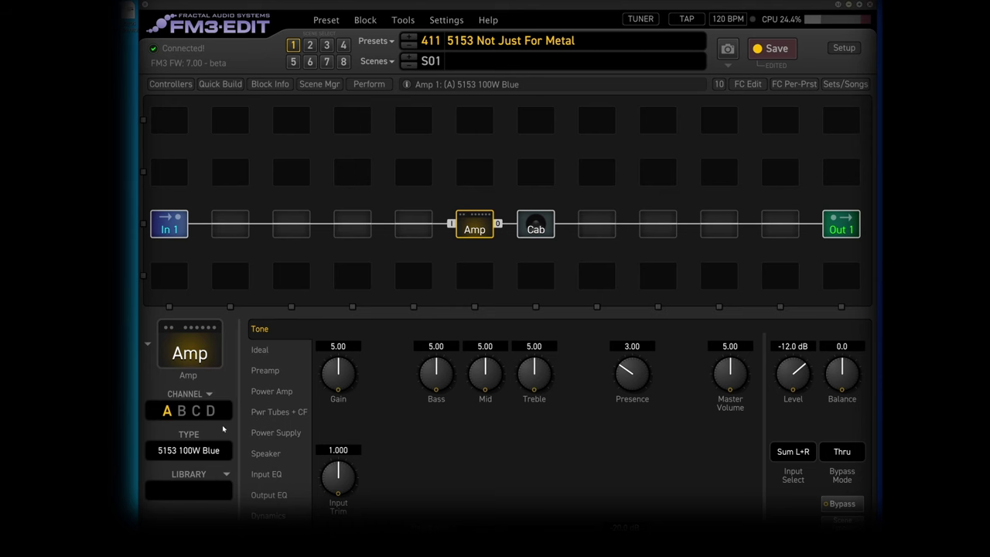
click(207, 459)
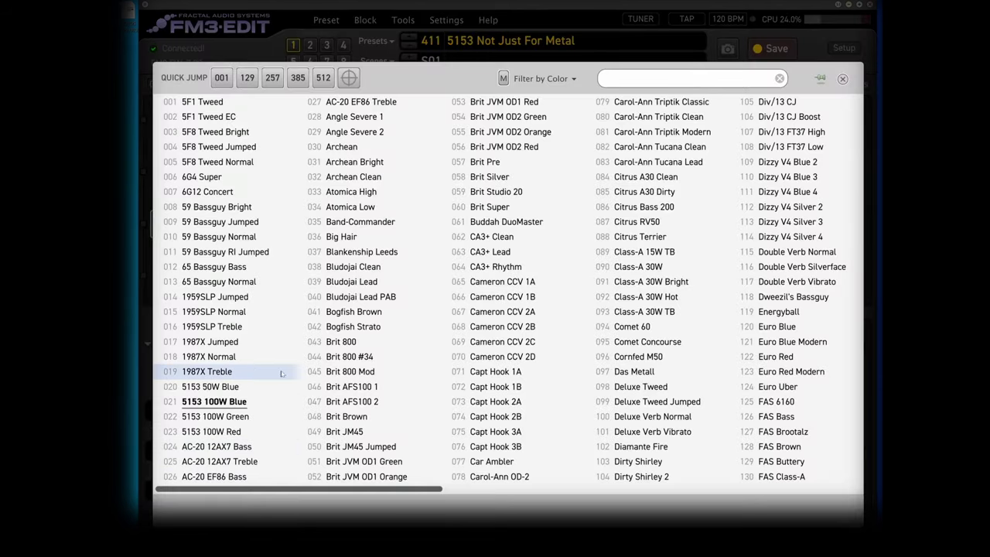
click(217, 416)
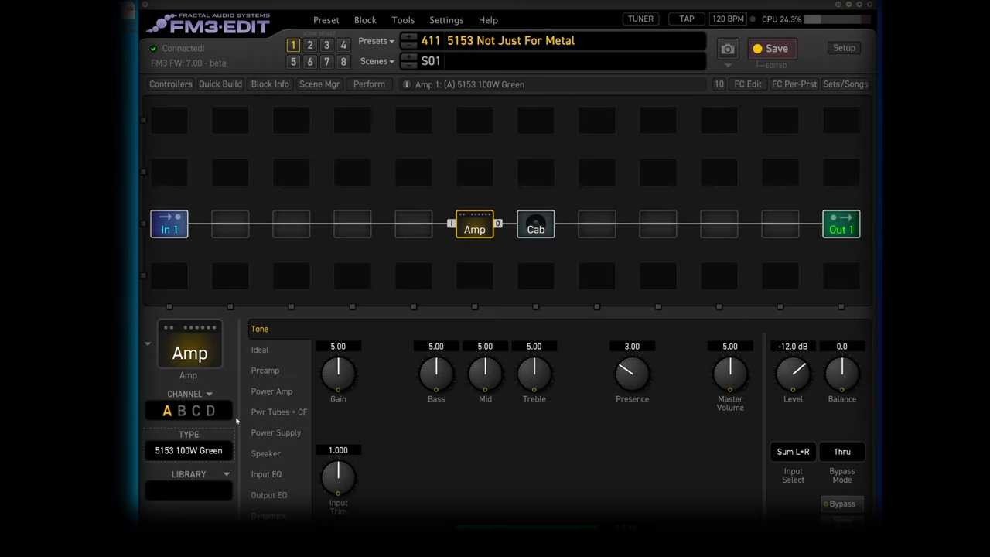
drag(341, 373, 372, 341)
Step: Try the 5153 100W Red amp type, and return the Amp block to 5153 100W Green
click(192, 450)
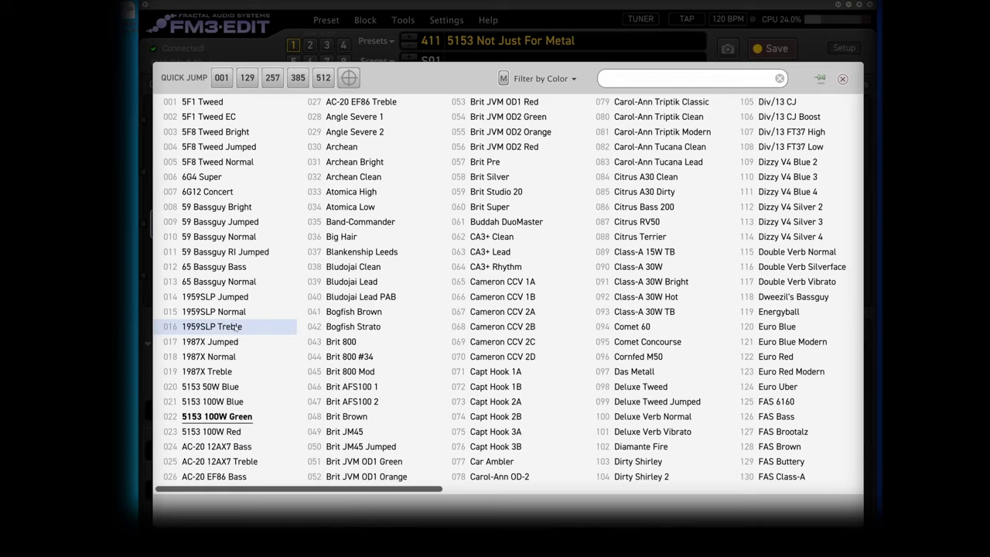
click(232, 431)
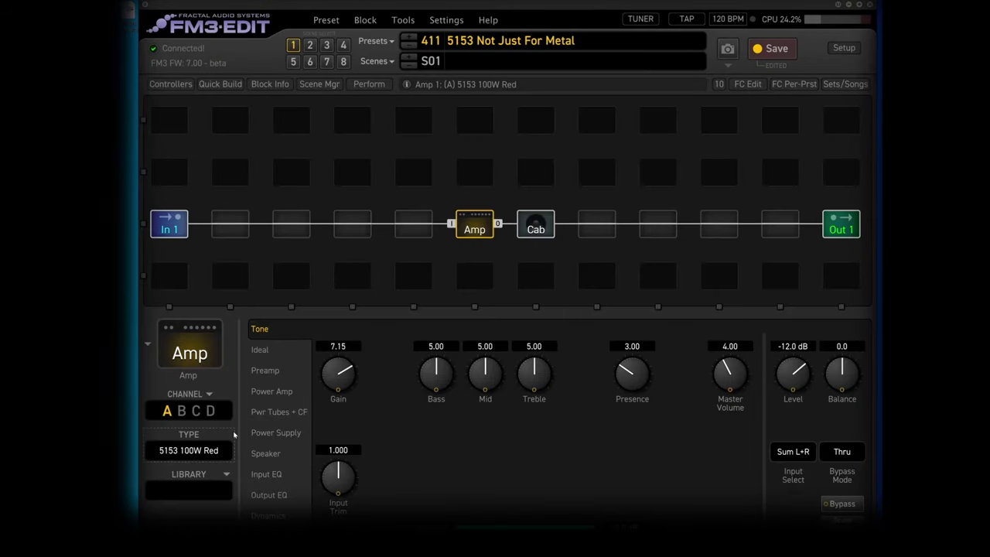
click(202, 454)
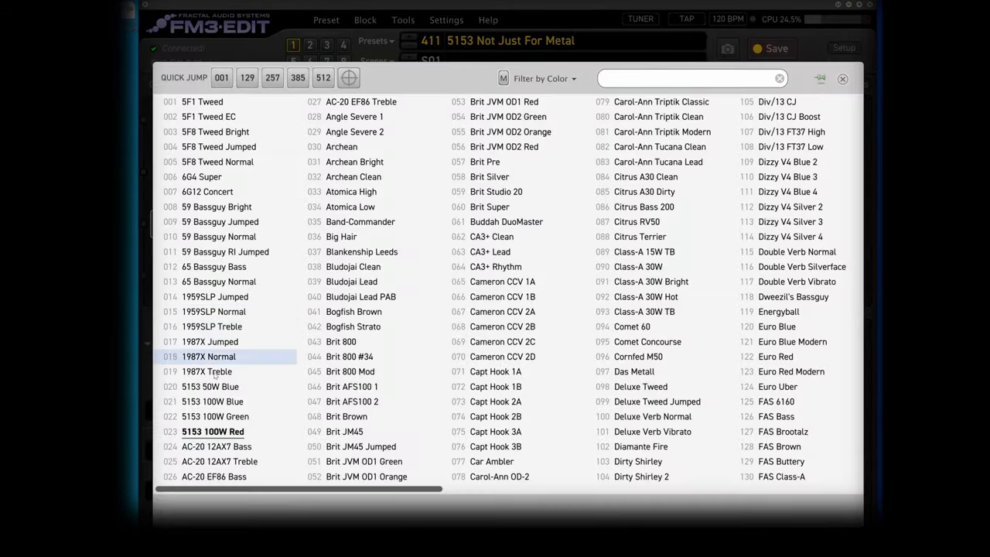
click(246, 418)
Step: Audition the amp's Gain up to about 8.18, and bring it down to a lower setting
drag(339, 387, 352, 351)
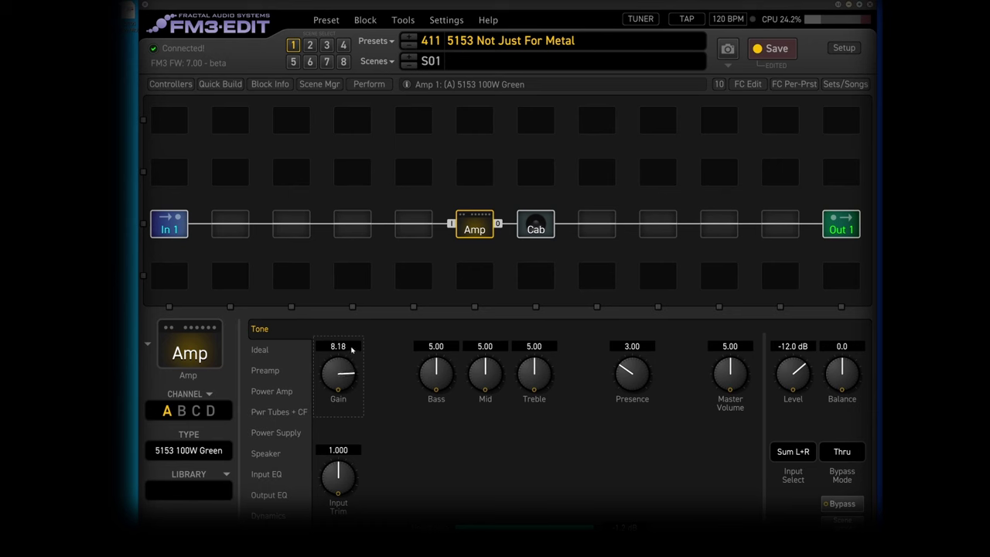
drag(352, 350, 347, 420)
drag(335, 374, 337, 396)
mouse_move(337, 395)
mouse_down()
mouse_move(328, 385)
mouse_move(337, 382)
mouse_up()
drag(336, 382, 334, 392)
Step: Raise the amp's Master Volume and Bass, and lower its Gain further
drag(730, 374, 745, 346)
drag(347, 373, 347, 377)
drag(347, 378, 348, 393)
scroll(346, 383, down, 2)
drag(453, 378, 458, 331)
Step: Add a Delay 1 block two slots after the Cab and set its type to Dual Delay
click(658, 224)
right_click(658, 224)
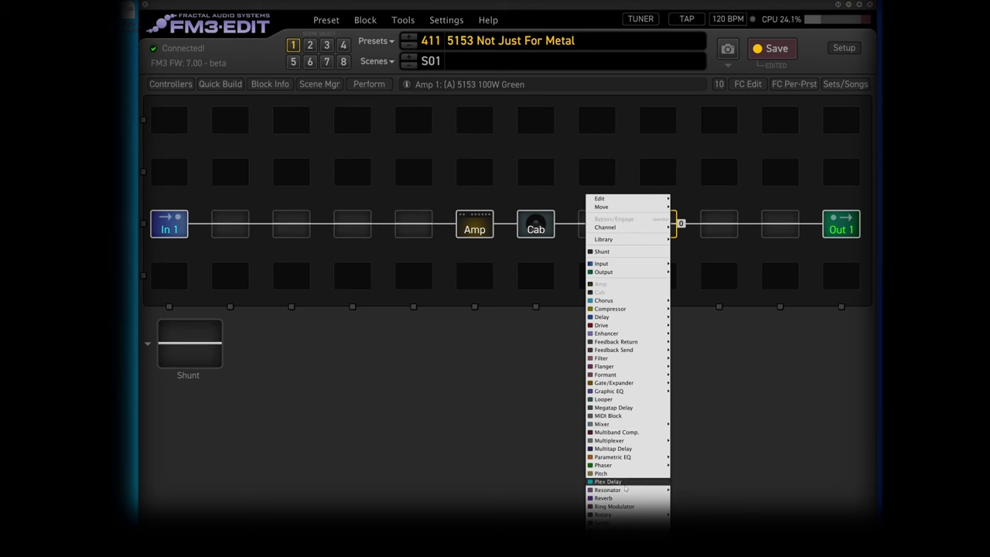
mouse_move(619, 316)
click(682, 317)
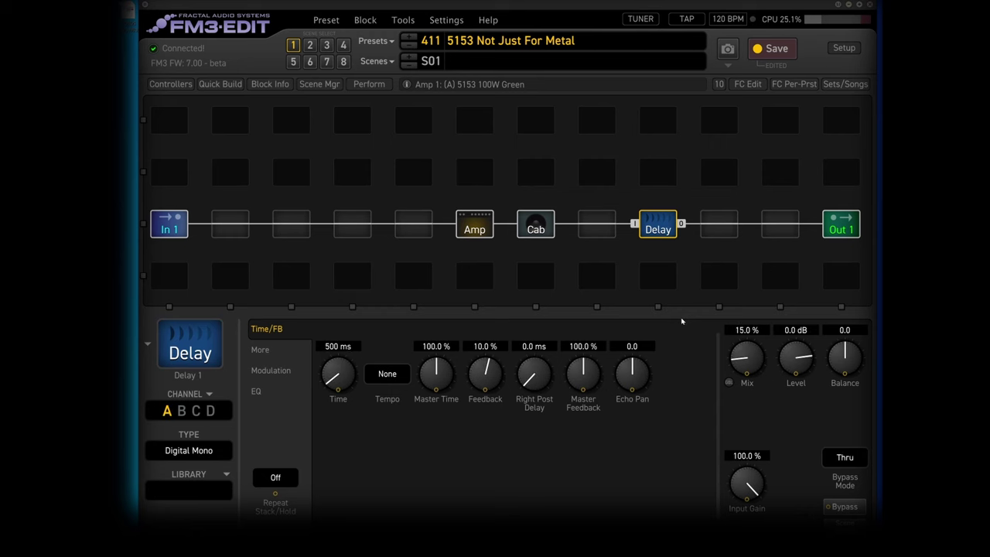
click(189, 451)
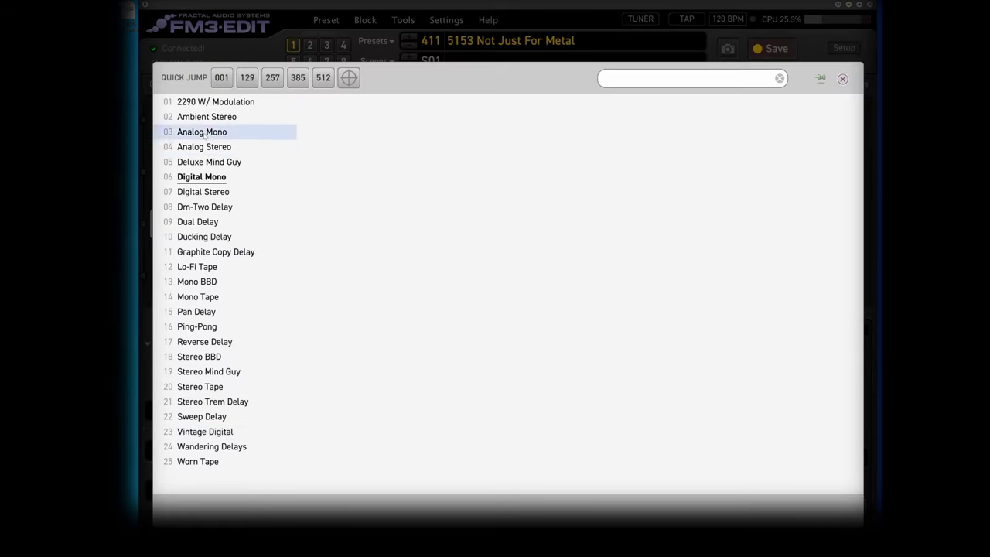
click(214, 222)
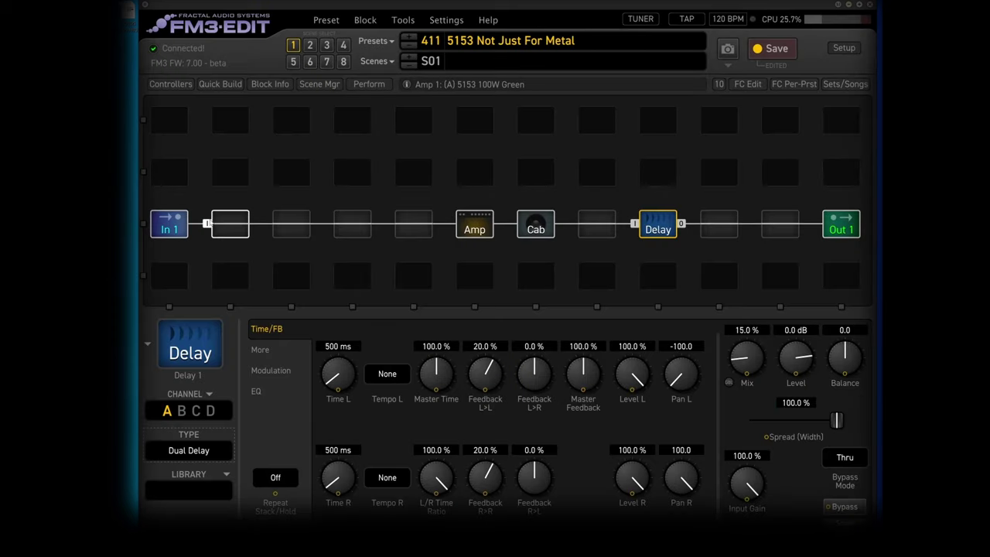
Step: Set the Delay block's left time to 375 ms
scroll(337, 381, down, 5)
scroll(337, 381, up, 3)
scroll(337, 381, up, 1)
double_click(338, 346)
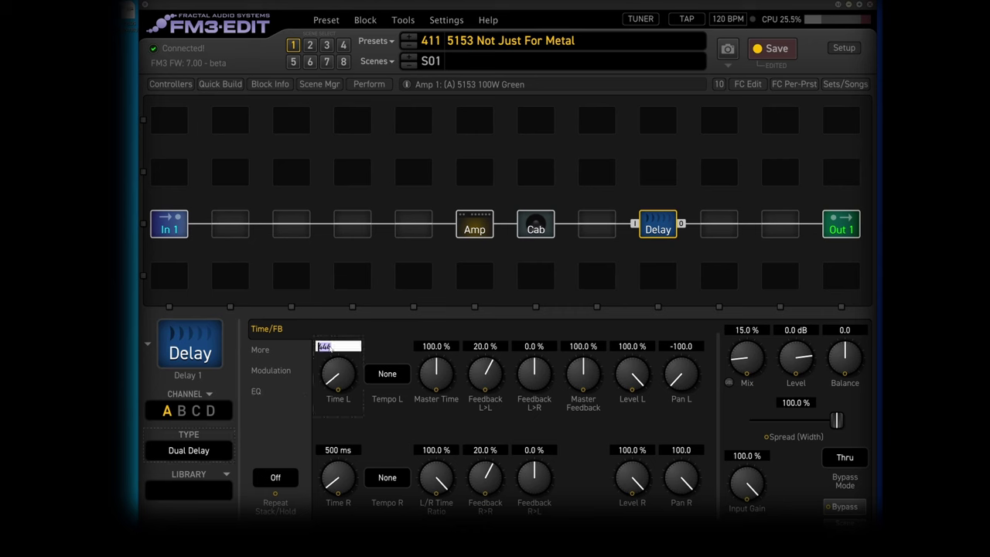
text(375)
key(Return)
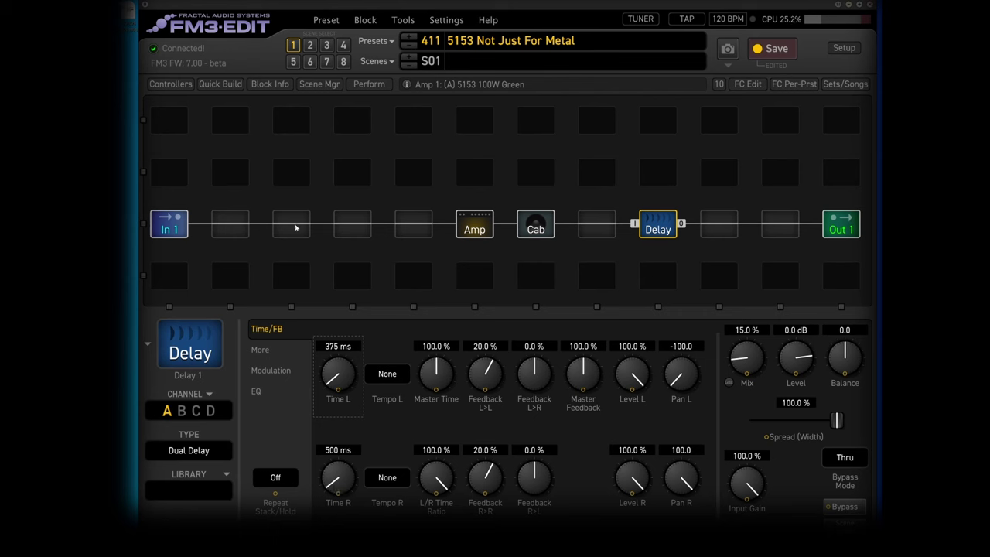
Step: Name scene 1 "Cleanish"
click(479, 61)
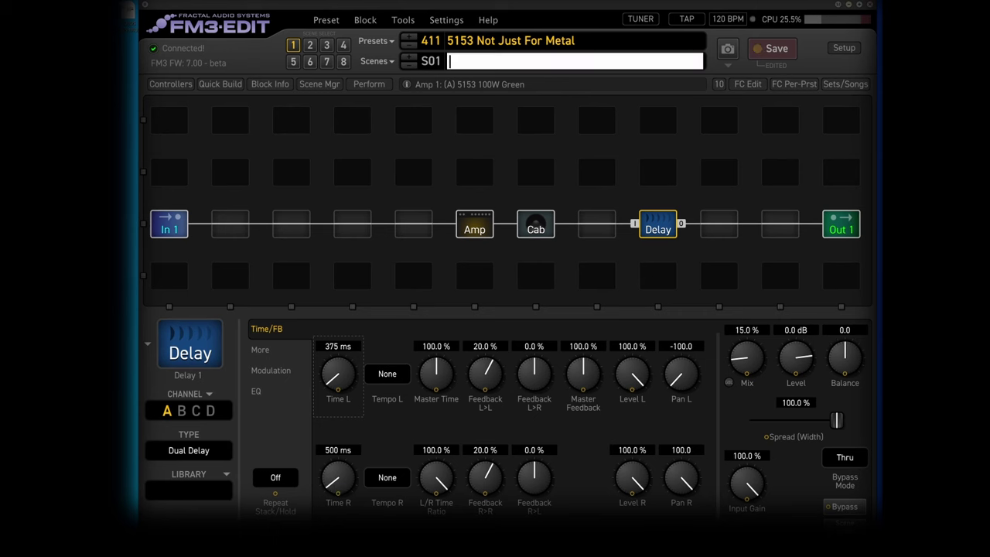
text(Cleanish)
key(Return)
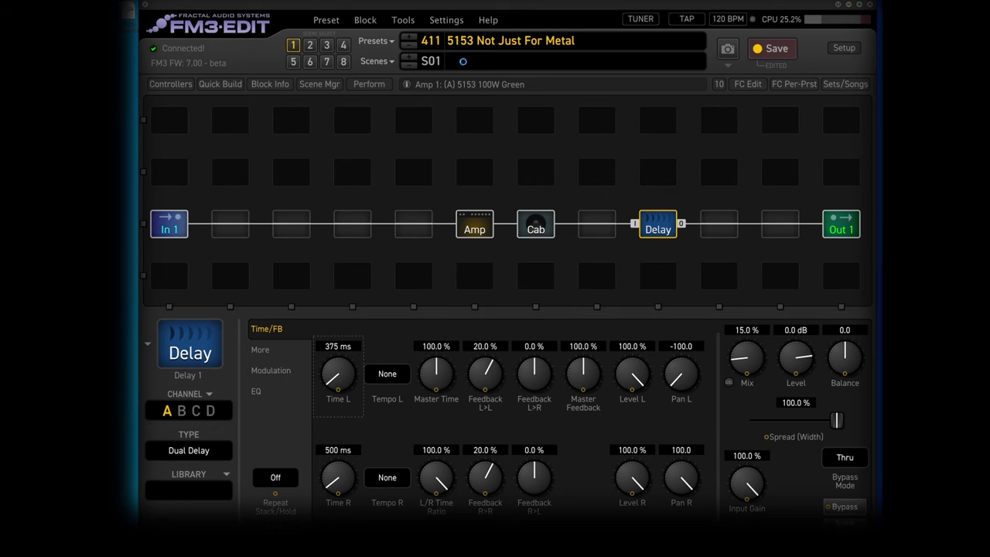
Step: Add a Drive 1 block to the signal chain, two slots before the Amp
double_click(412, 224)
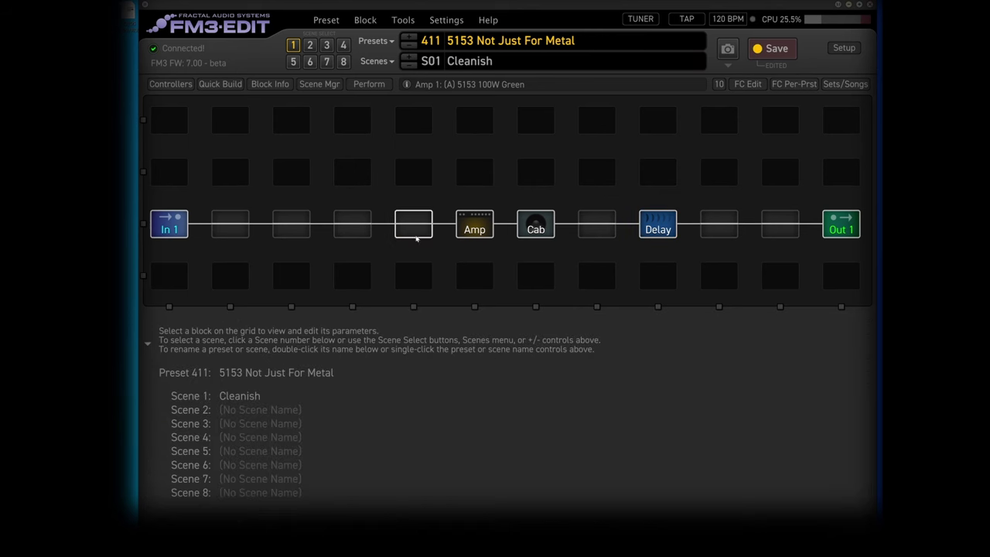
right_click(403, 225)
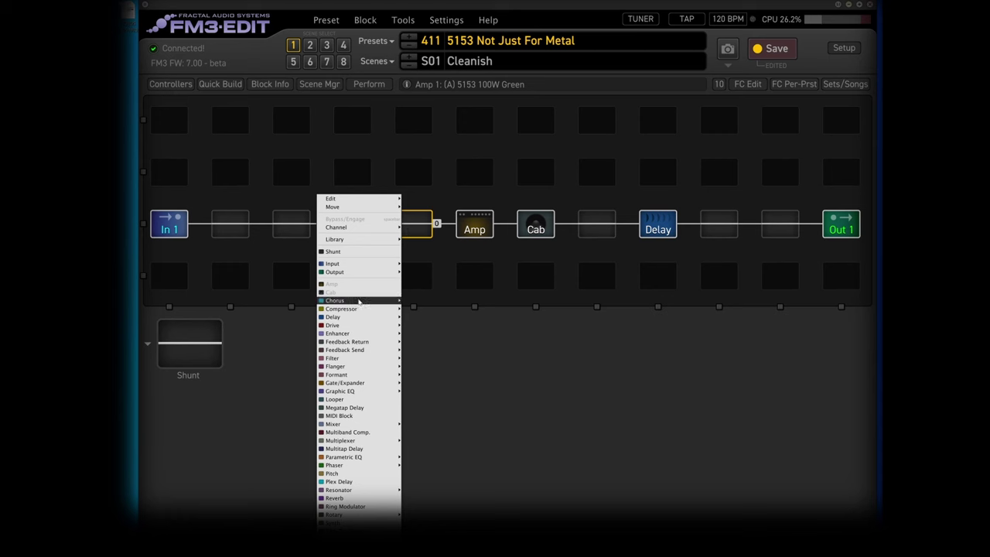
click(468, 221)
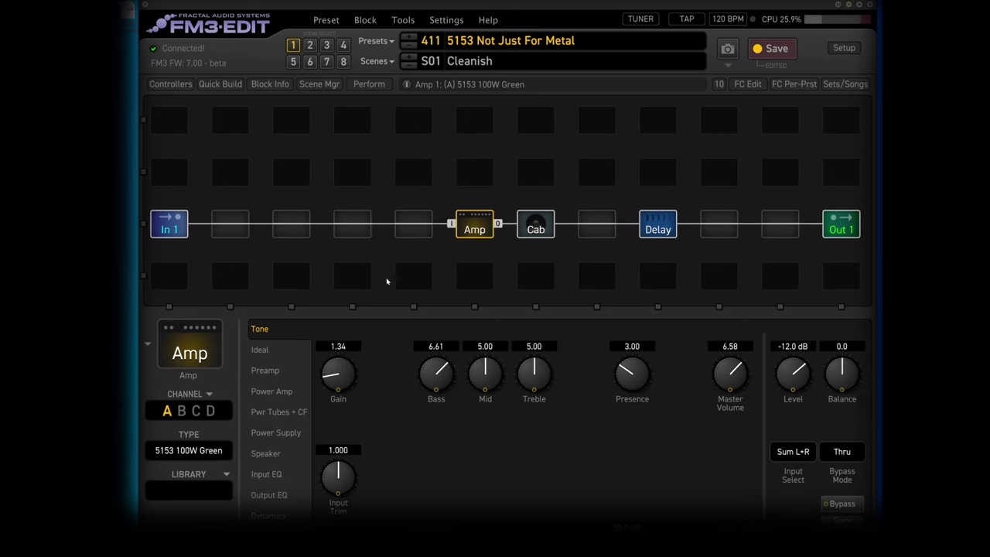
click(401, 228)
drag(263, 271, 360, 224)
right_click(360, 224)
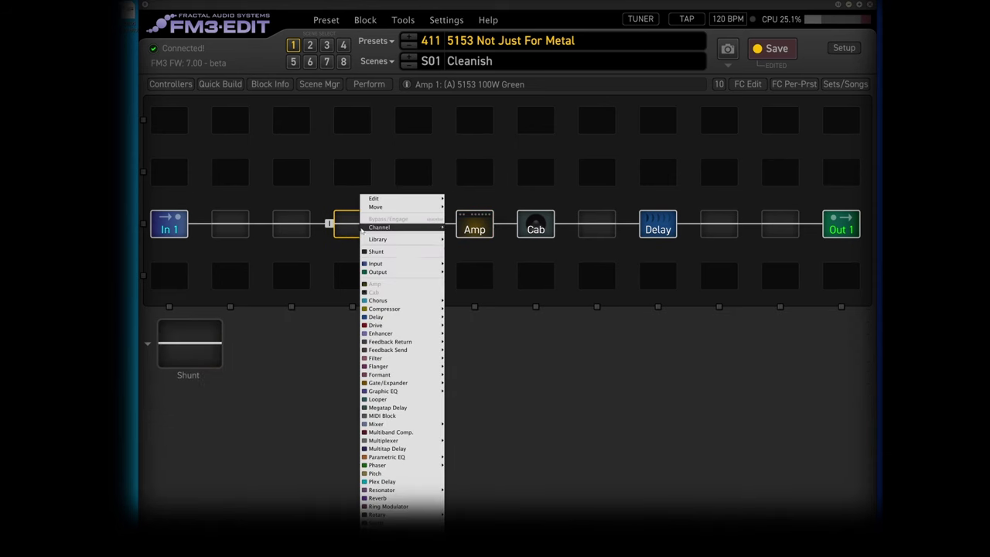
mouse_move(415, 326)
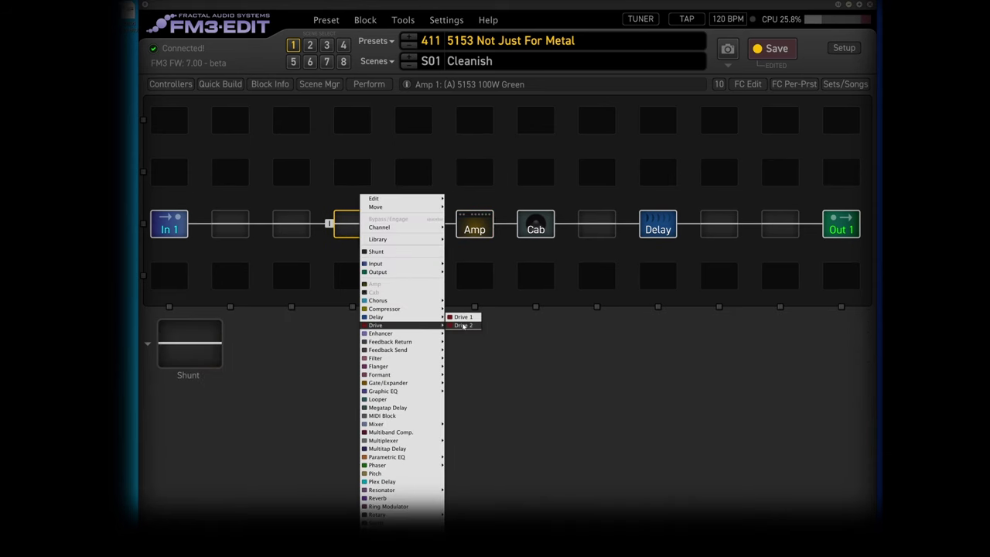
click(464, 324)
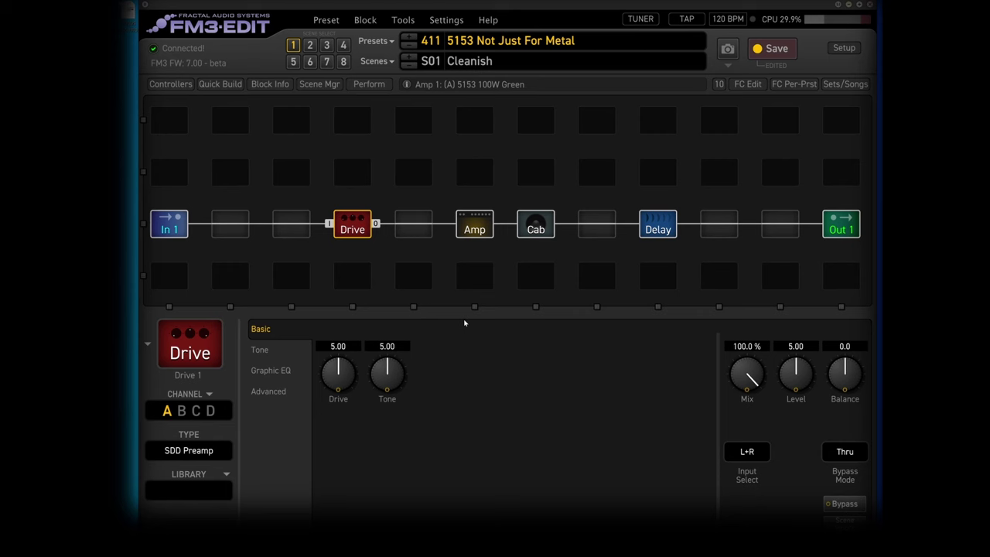
Step: Try the BB Pre AT type on the Drive block
click(204, 456)
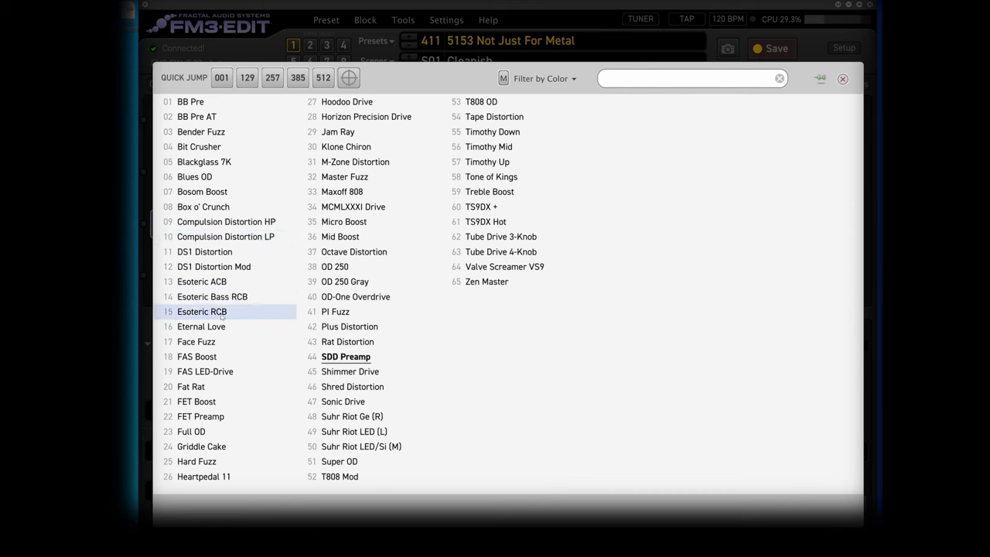
click(191, 117)
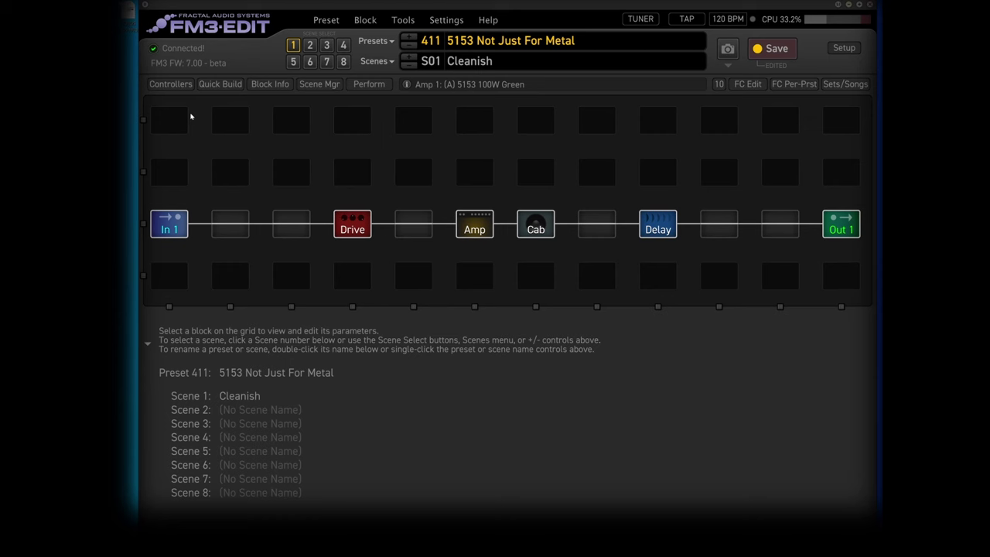
click(352, 223)
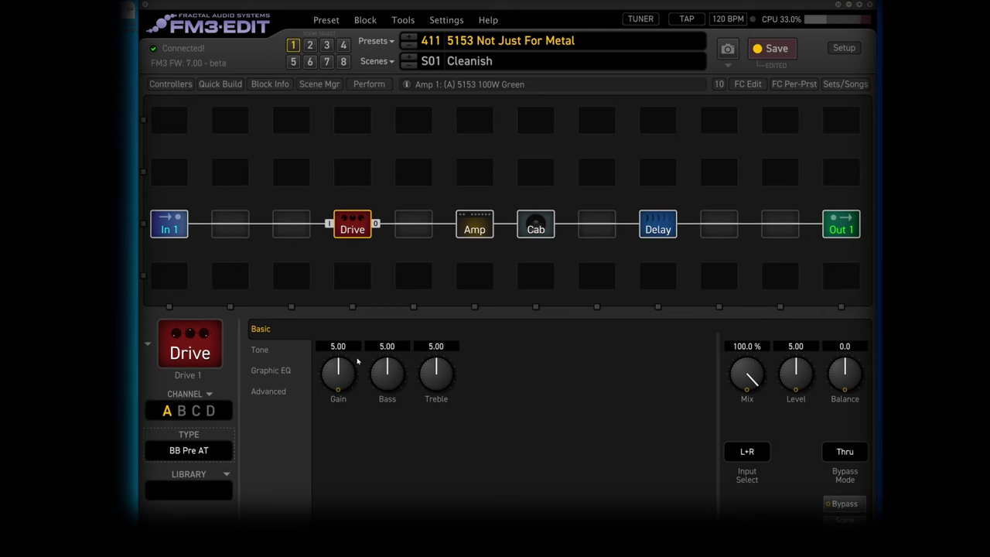
Step: Change the Drive block's type to Jam Ray with Bass at about 2.67, and bypass the block
click(205, 458)
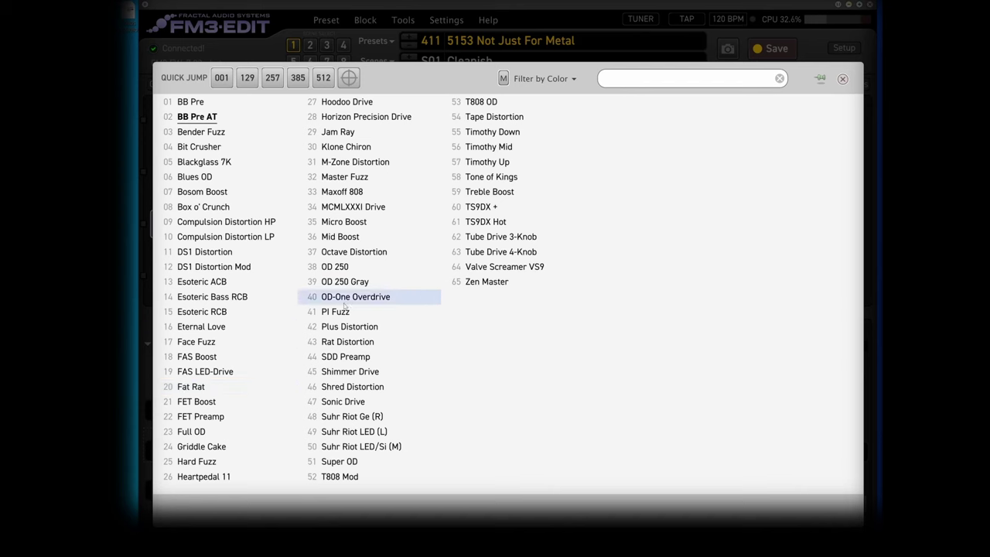
click(360, 134)
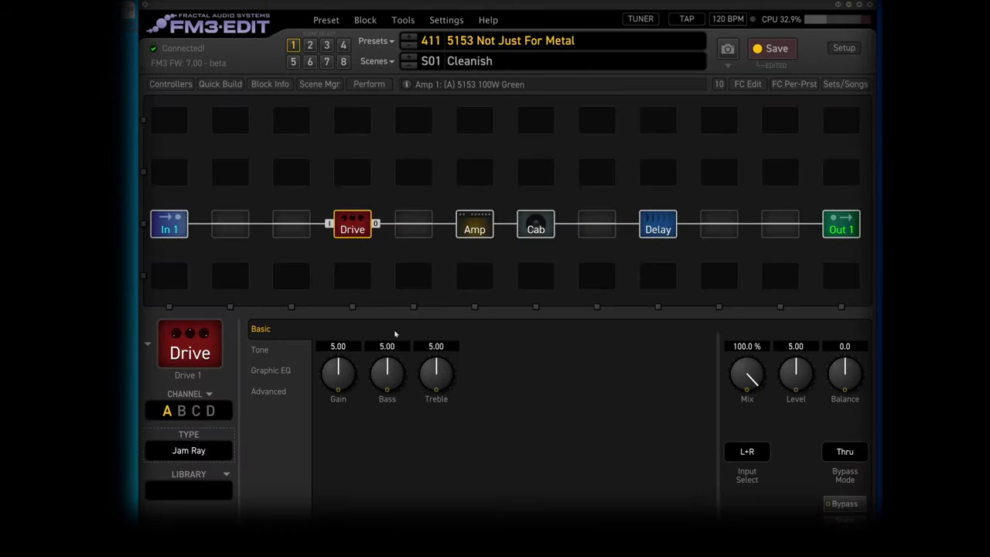
drag(390, 368, 387, 437)
click(360, 227)
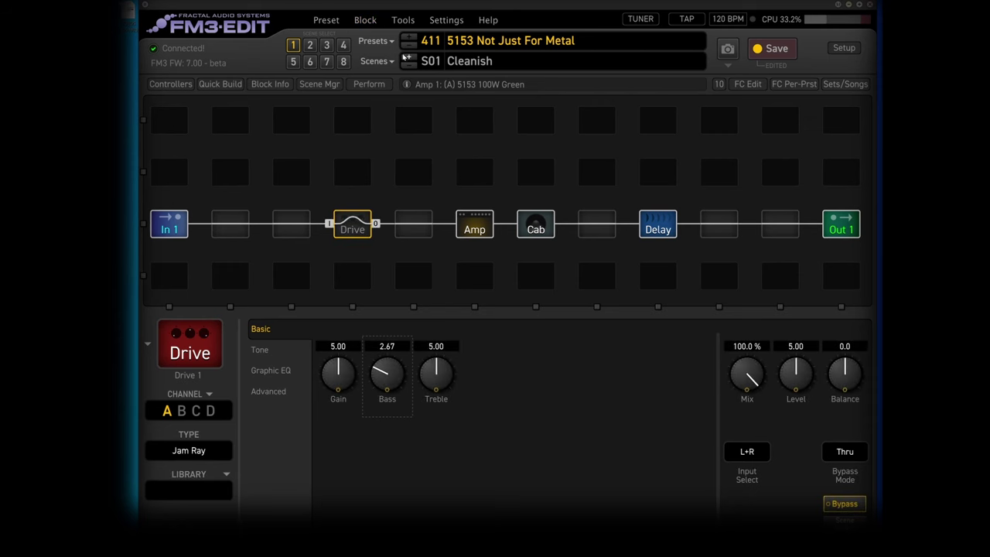
Step: In scene 2, switch the Amp block to channel B and set its type to 5153 100W Blue
click(469, 229)
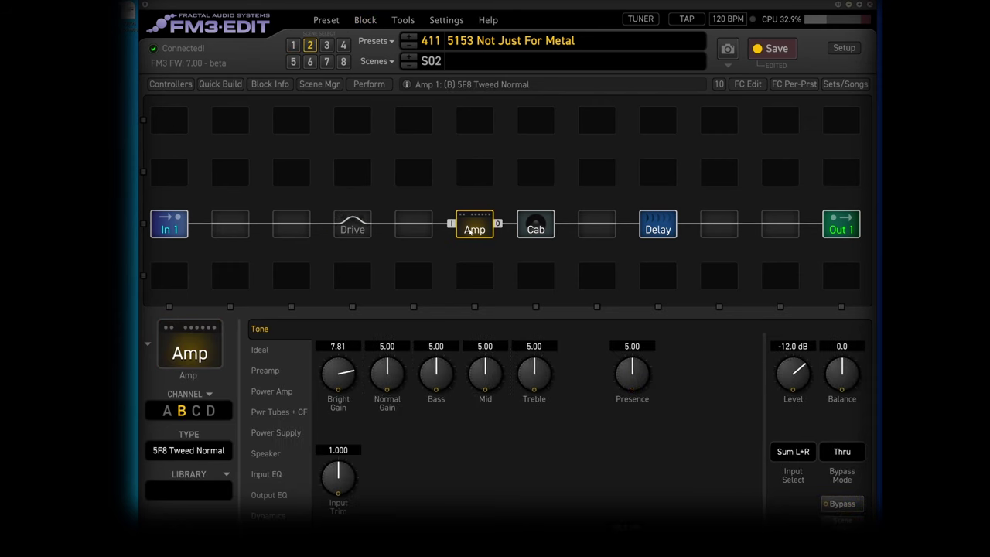
click(194, 451)
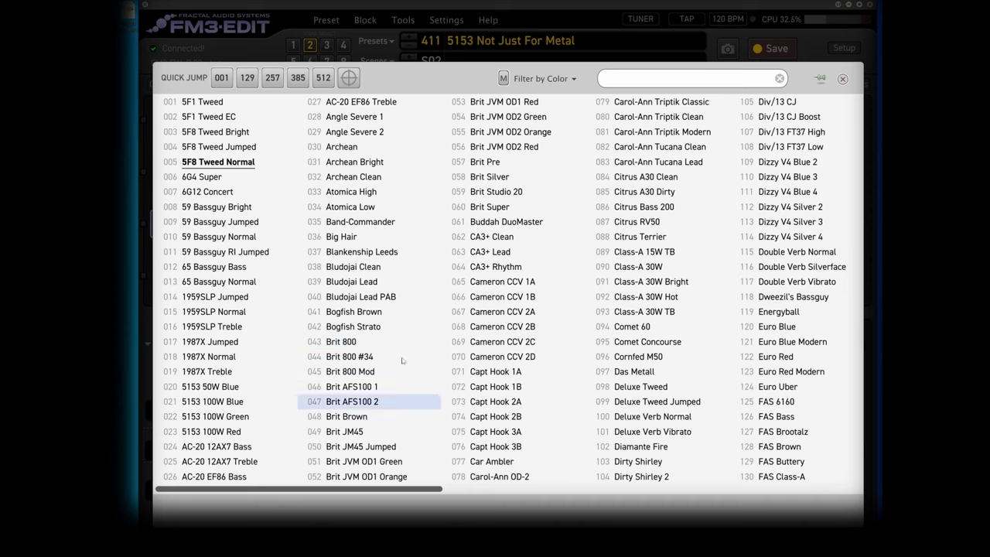
click(235, 404)
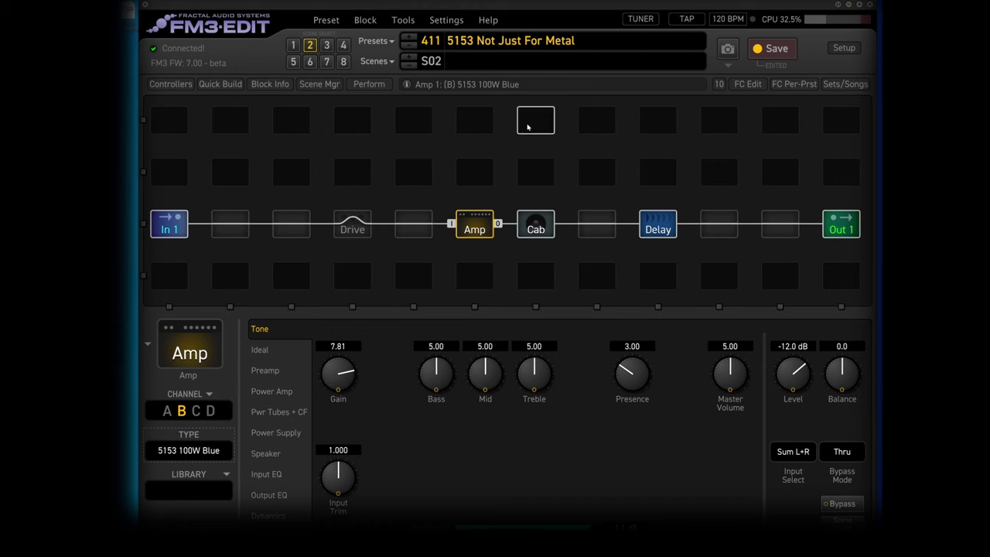
Step: Adjust the scene 2 amp to about Gain 3.37, Bass 5.99, Mid 6.13, Treble 5.85 and Presence 2.36
click(536, 228)
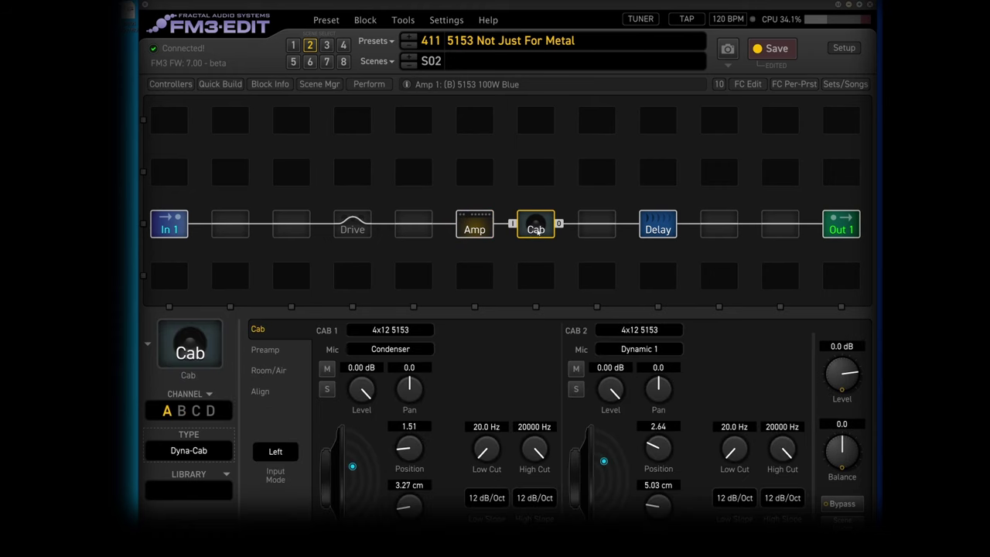
click(476, 226)
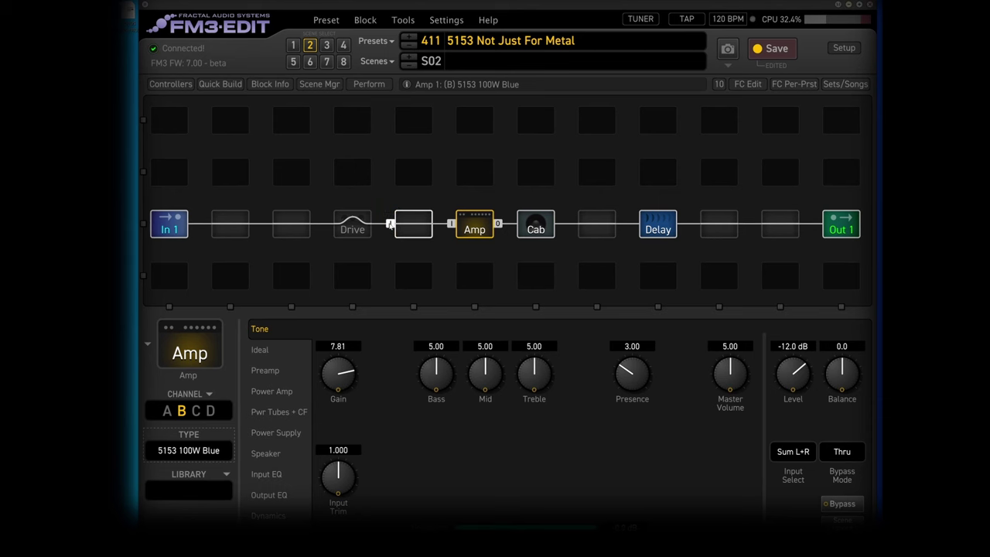
click(659, 229)
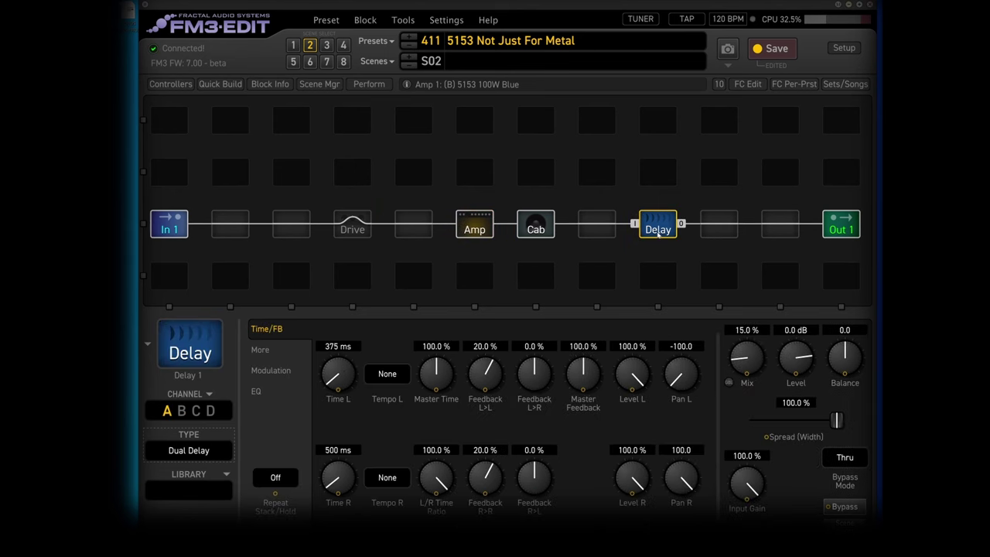
click(474, 229)
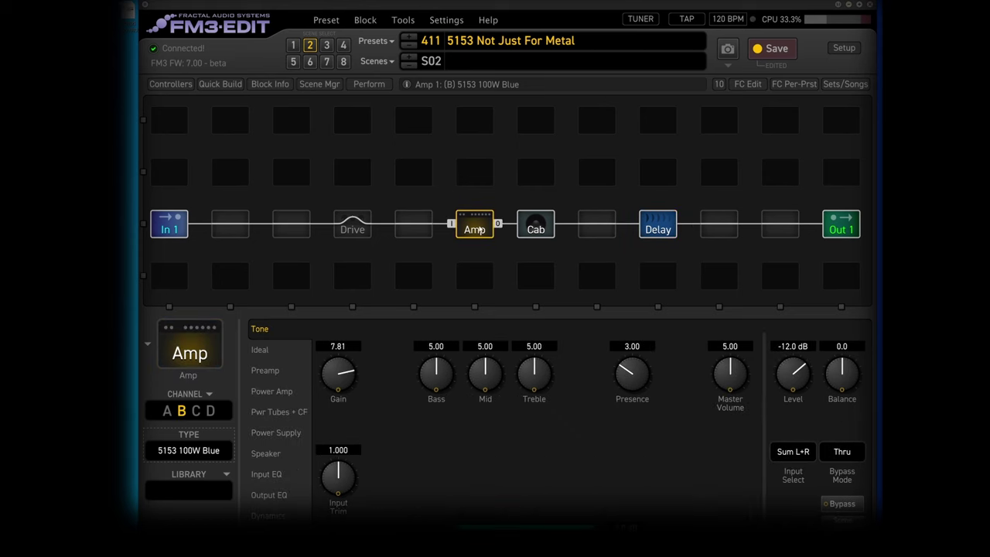
drag(346, 374, 344, 505)
scroll(348, 384, down, 3)
scroll(623, 374, down, 5)
scroll(532, 375, up, 6)
scroll(488, 370, up, 5)
scroll(447, 363, up, 5)
scroll(450, 359, up, 3)
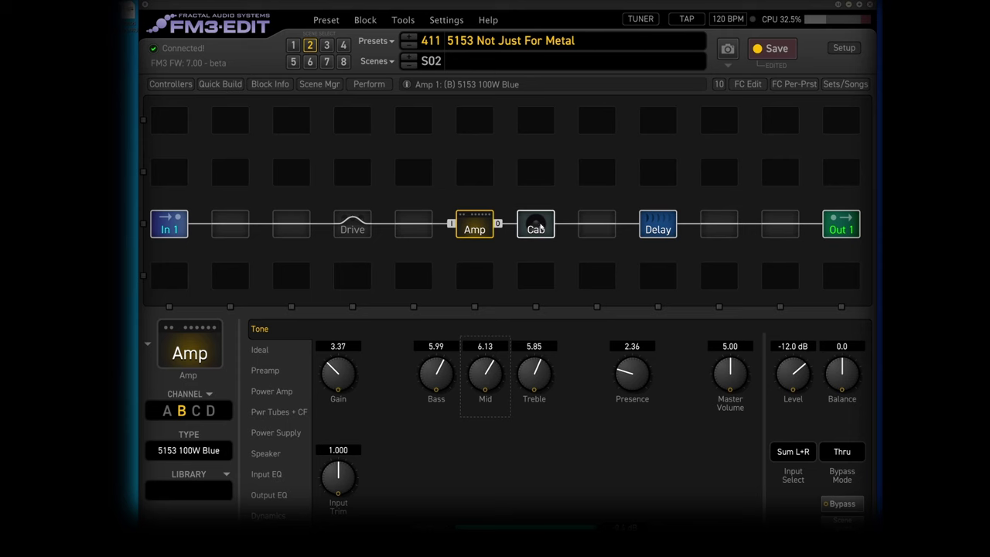
Step: Bypass the Delay block in scene 2
click(541, 226)
click(483, 230)
click(658, 226)
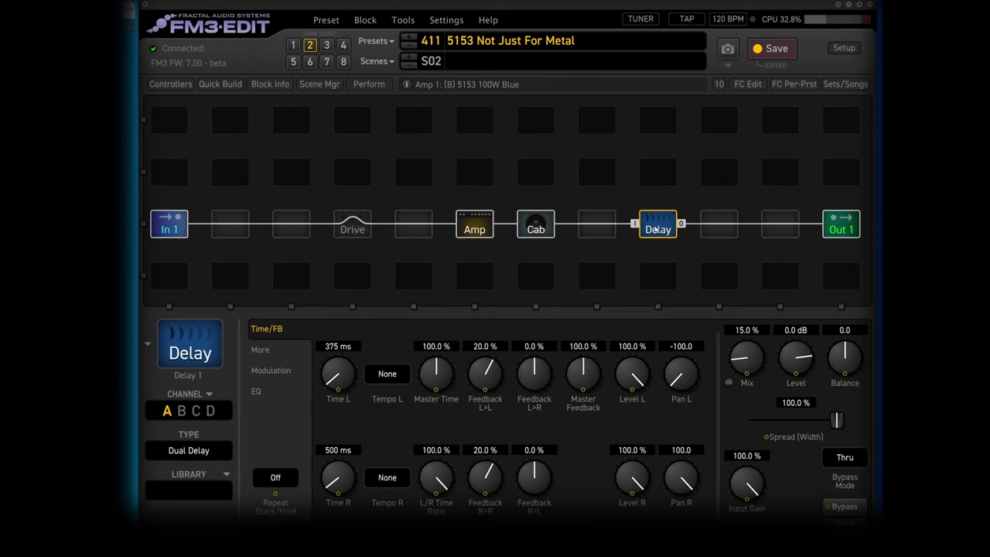
click(476, 232)
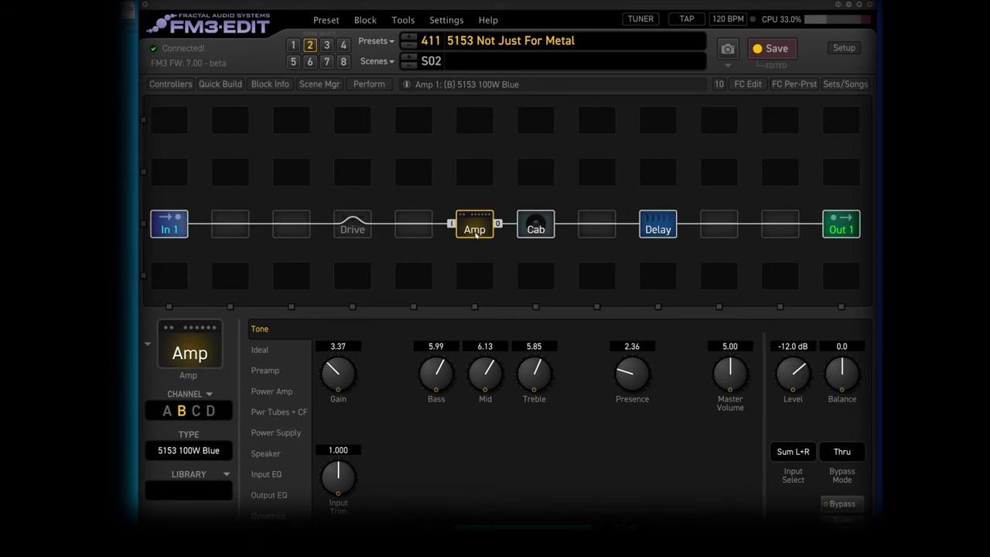
click(650, 230)
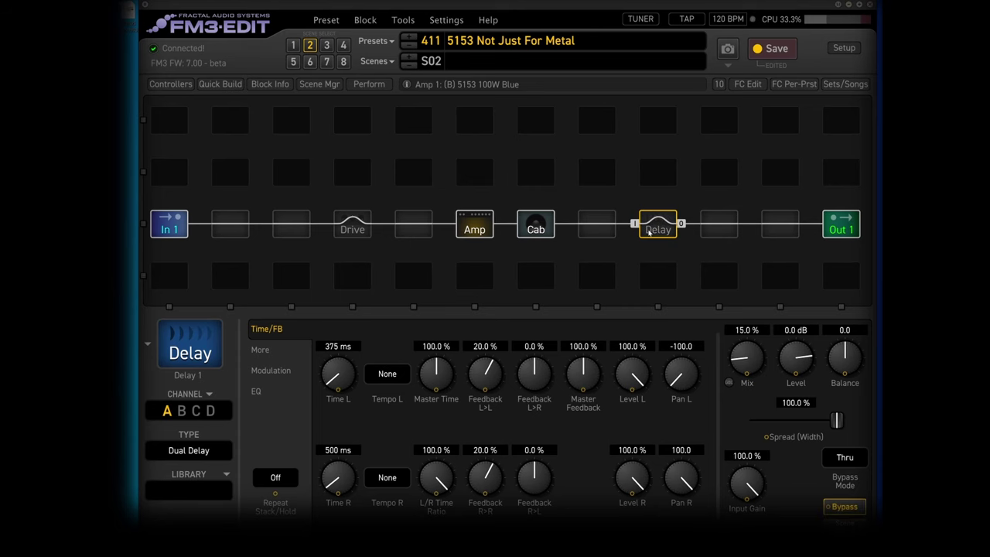
Step: Refine the scene 2 amp to about Gain 2.55, Bass 6.32, Mid 6.46, Treble 6.22, Presence 2.11 and Master Volume 6.65
click(470, 232)
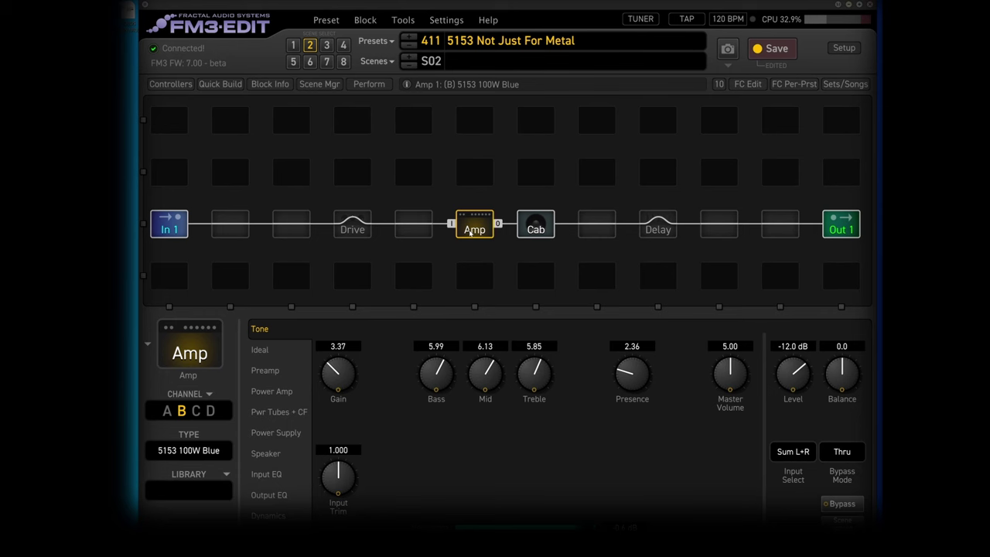
drag(337, 373, 338, 396)
scroll(328, 389, down, 2)
drag(618, 372, 617, 377)
drag(535, 370, 442, 363)
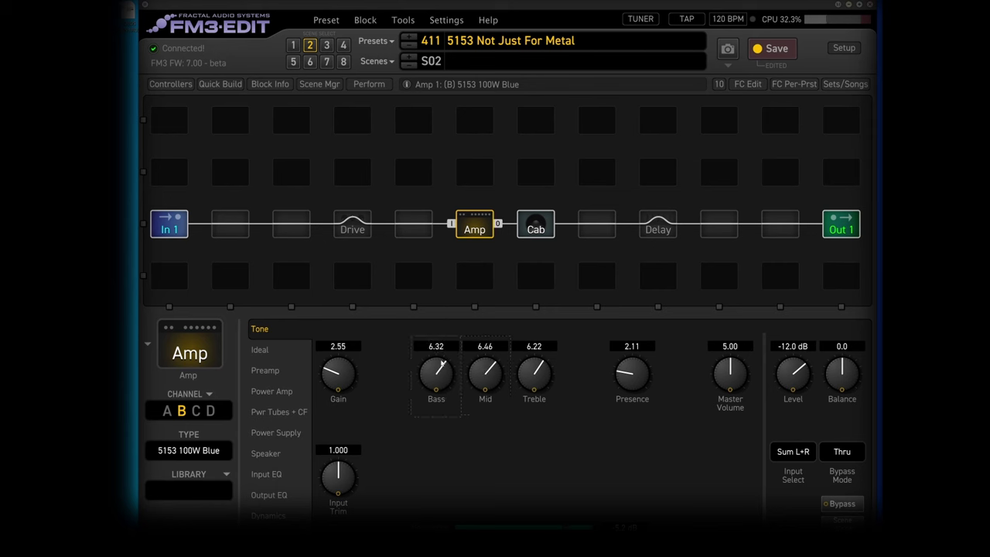
drag(721, 362, 720, 321)
Step: Name scene 2 "Chunky Rhythm"
click(501, 66)
text(Chunky )
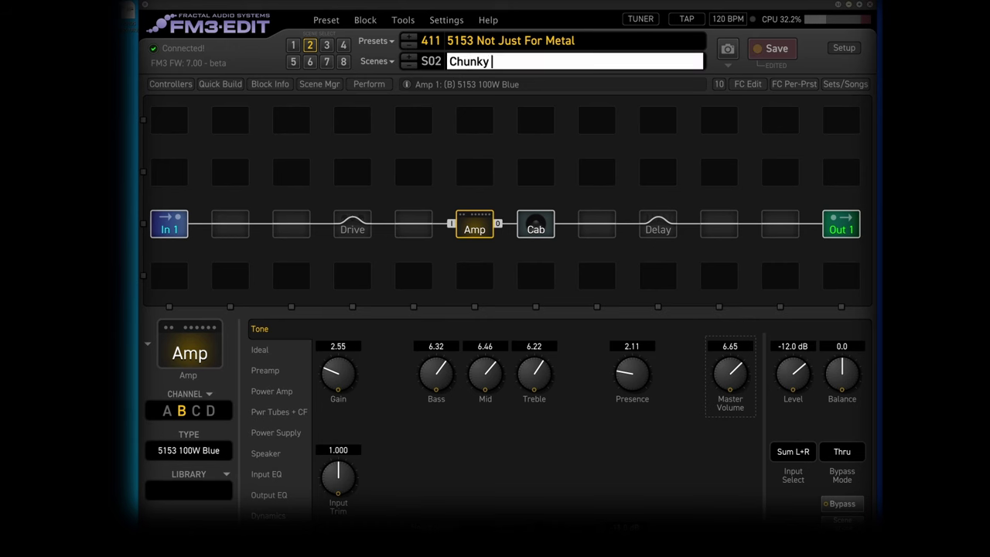
text(Rhythm)
key(Return)
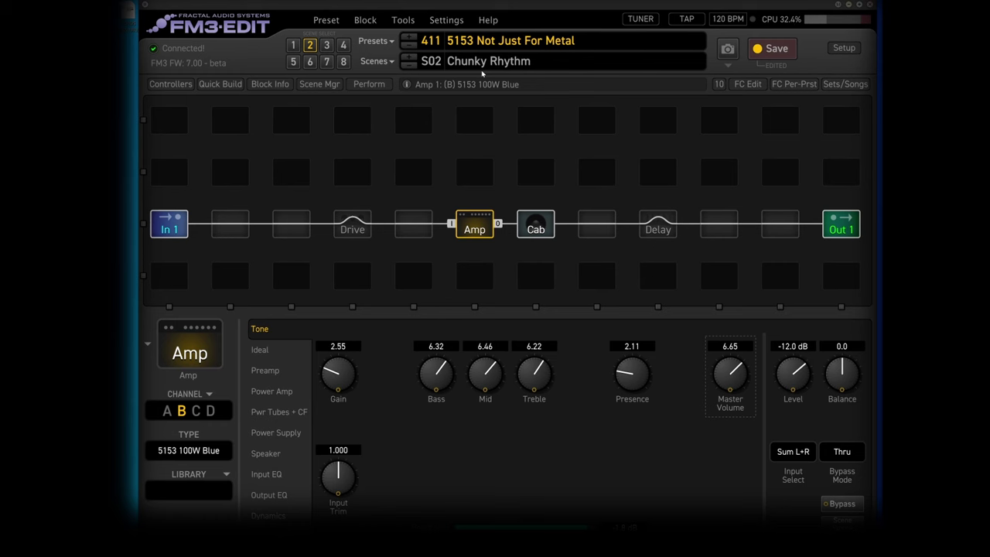
Step: Switch to scene 3 and set its amp type on channel C to 5153 100W Red
click(407, 56)
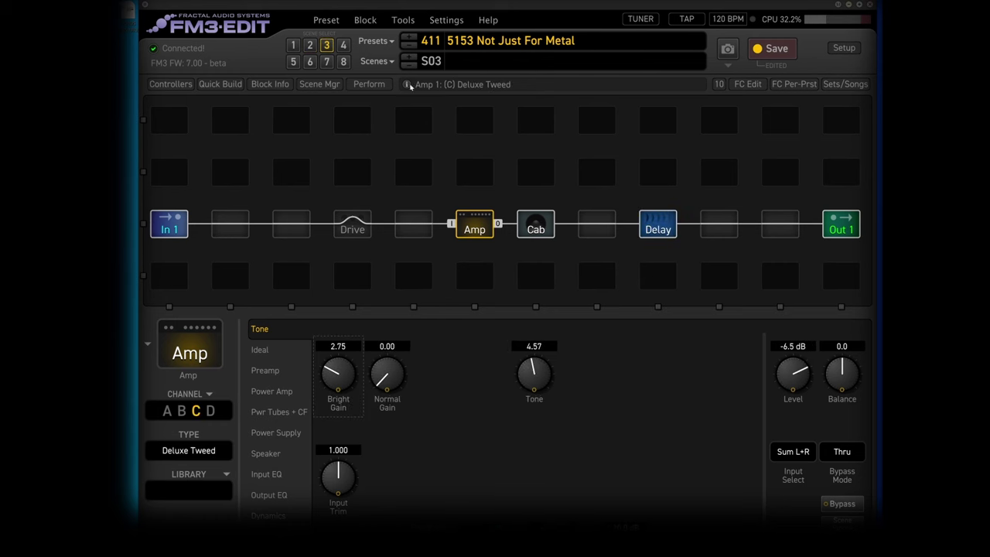
click(192, 449)
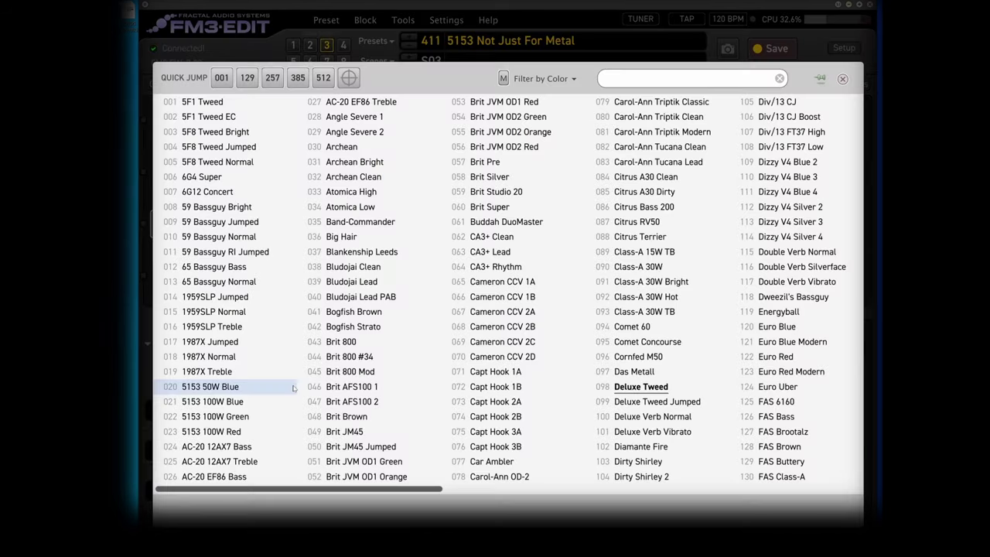
click(239, 433)
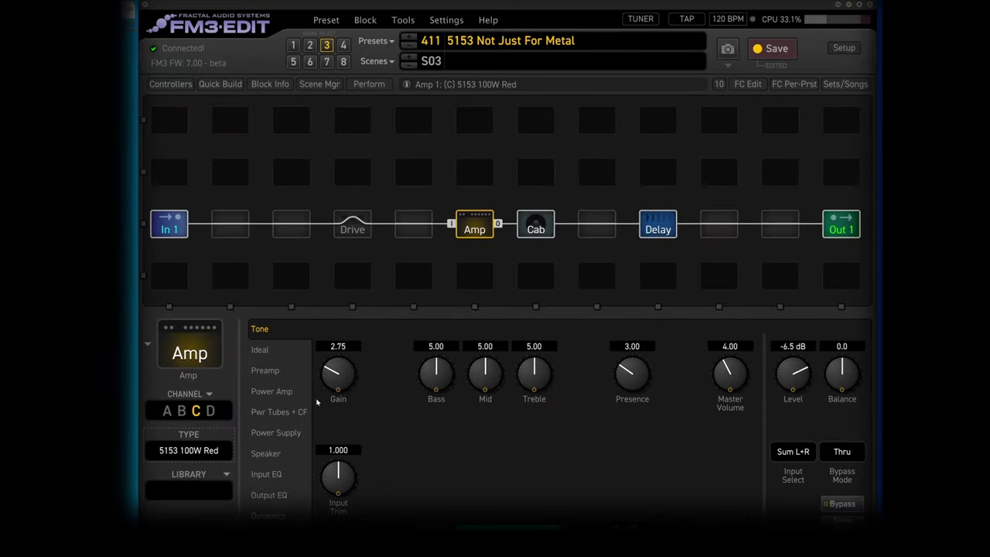
Step: Adjust the scene 3 amp to about Gain 6.52, Mid 8.89, Treble 5.95, Presence 2.95 and Master Volume 6.03
drag(729, 372, 737, 321)
drag(716, 379, 724, 370)
drag(325, 368, 371, 296)
drag(485, 373, 500, 298)
drag(530, 379, 532, 365)
drag(616, 372, 620, 401)
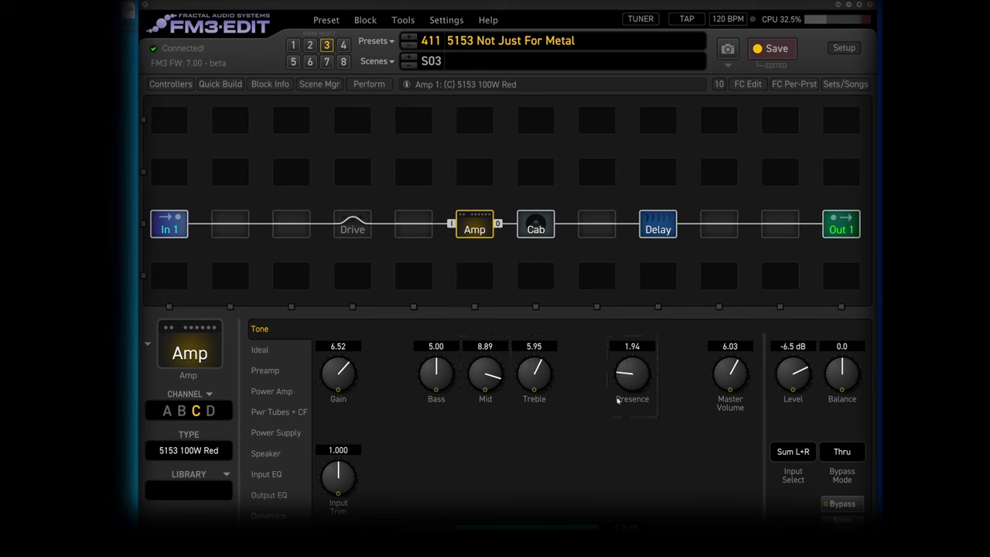
drag(625, 375, 625, 345)
Step: Name scene 3 "Screaming Lead"
click(476, 59)
text(Screaming Lead)
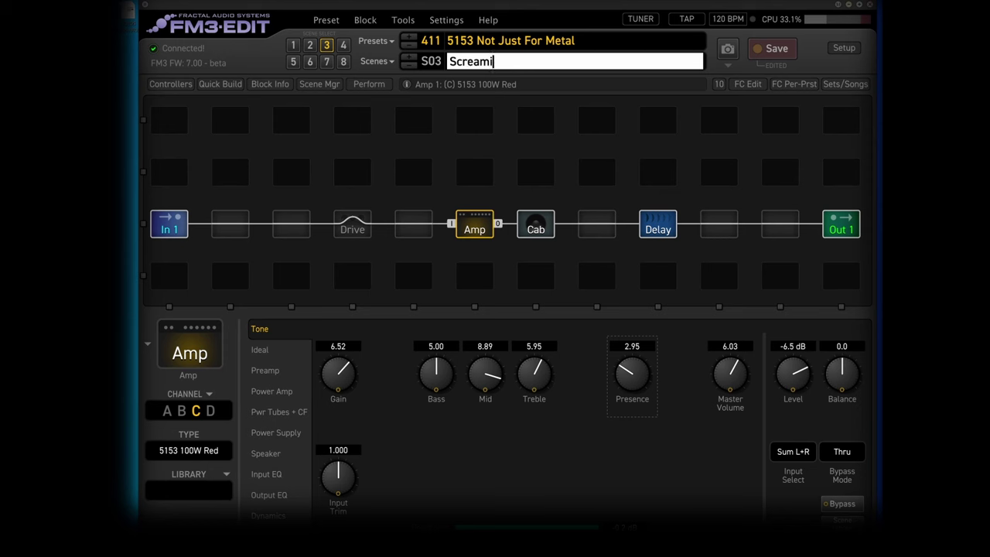
key(Return)
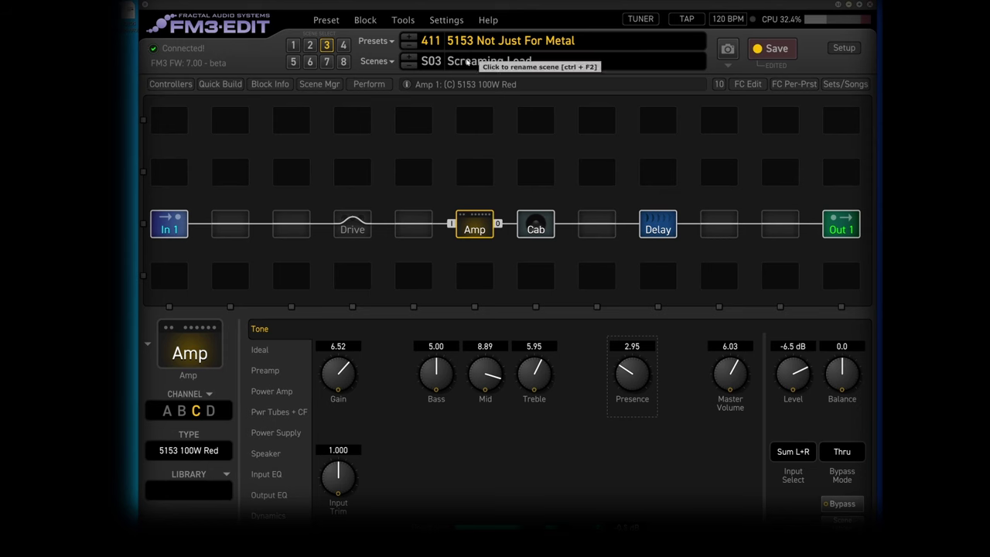
Step: Try cutting the 8K band of the amp's Output EQ to about -4.41, and reset the band to 0.00
click(269, 495)
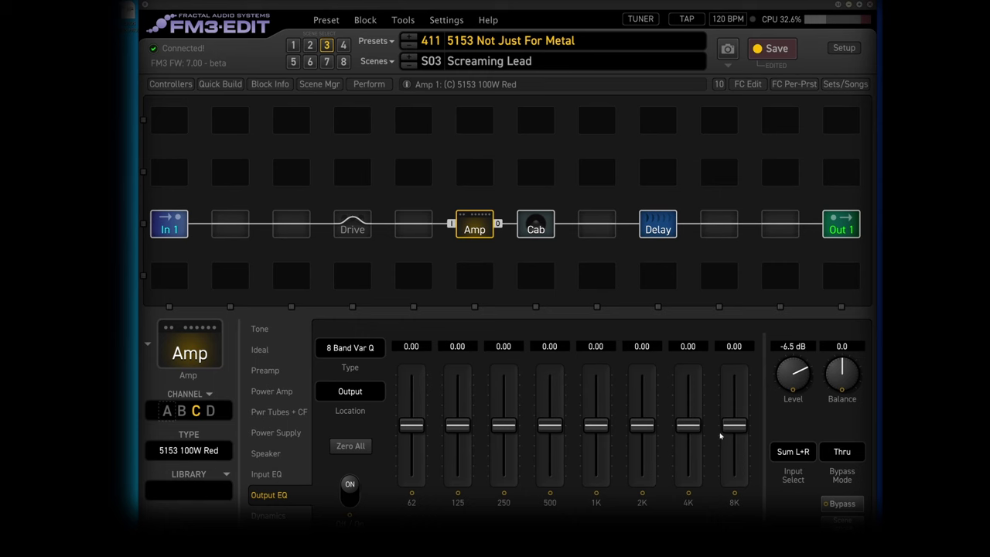
drag(730, 429, 736, 447)
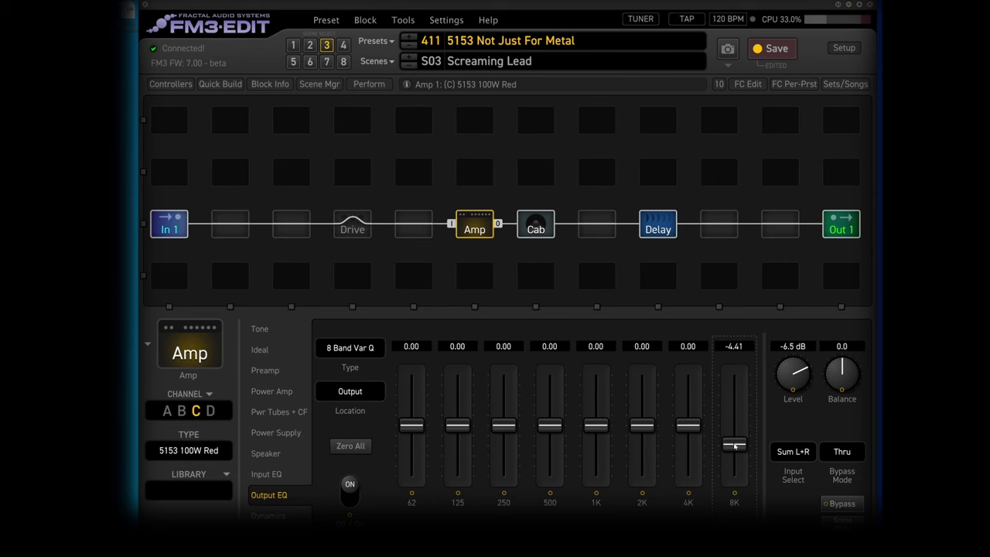
click(350, 348)
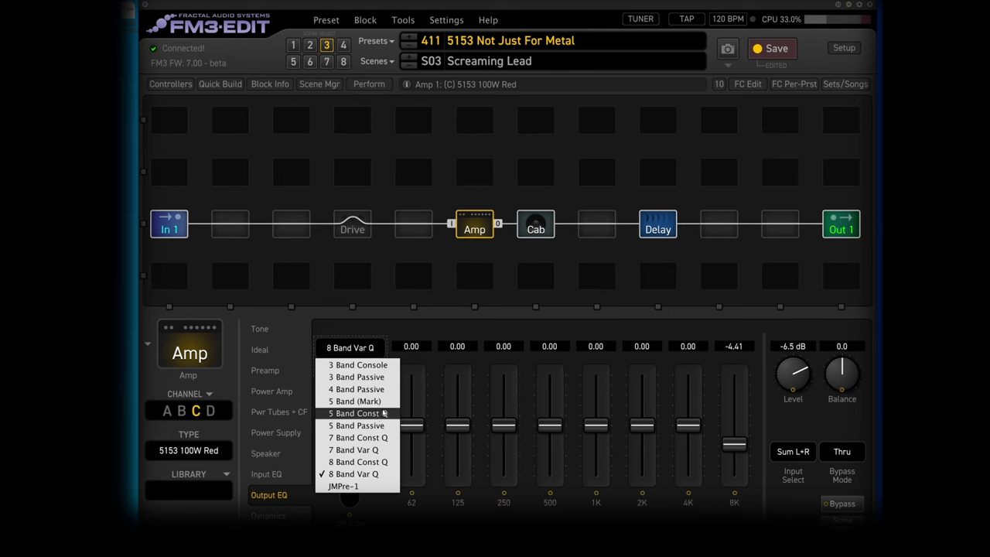
click(331, 334)
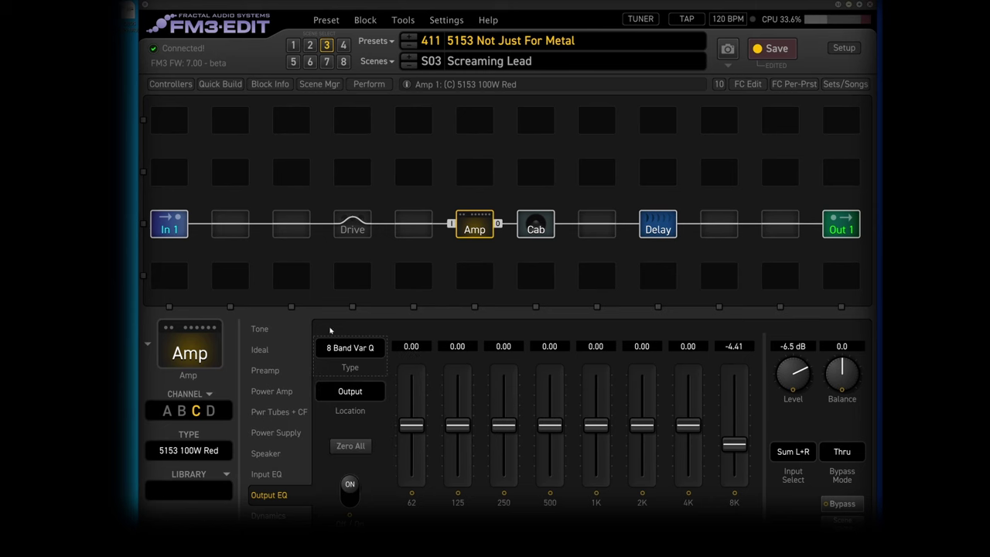
double_click(739, 446)
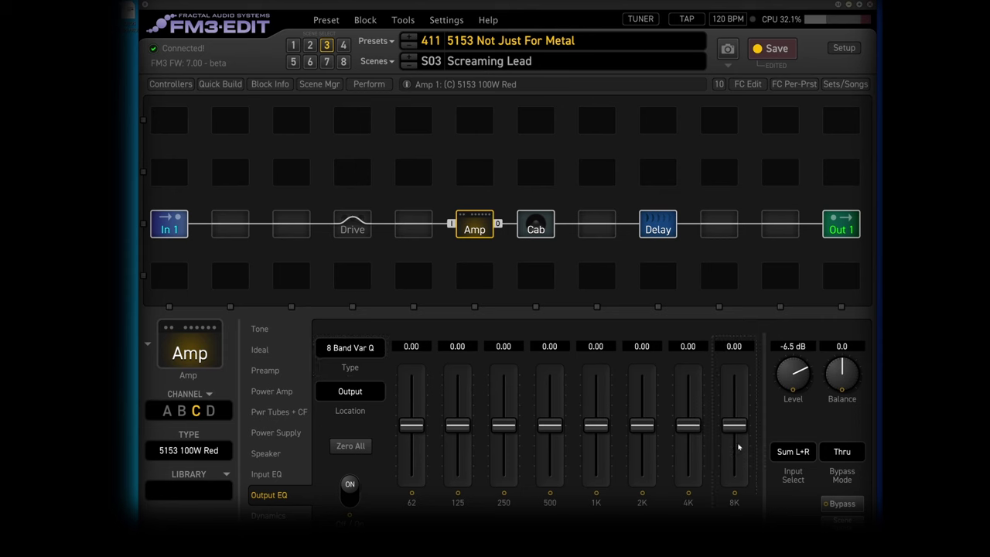
Step: Copy the Cab block's channel A to channel B
click(528, 228)
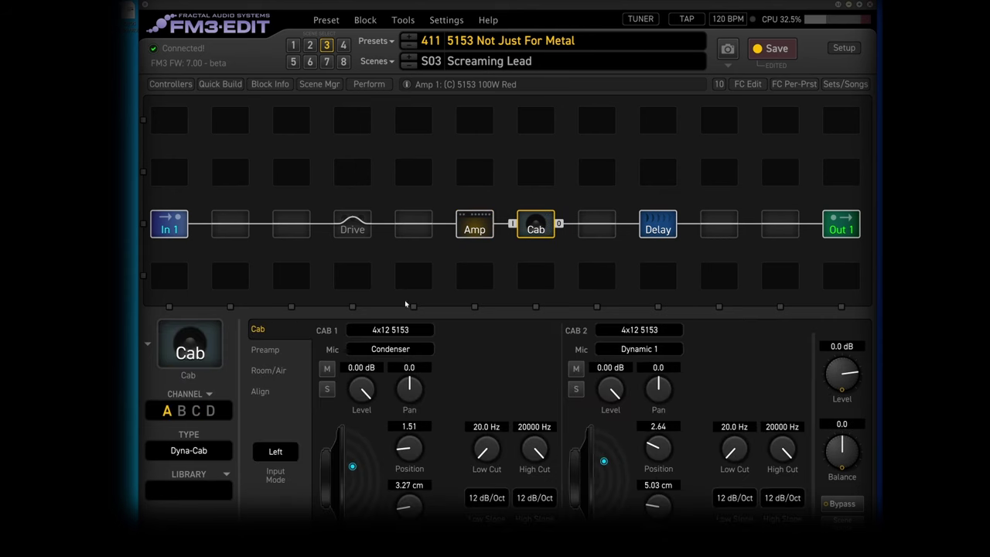
click(208, 394)
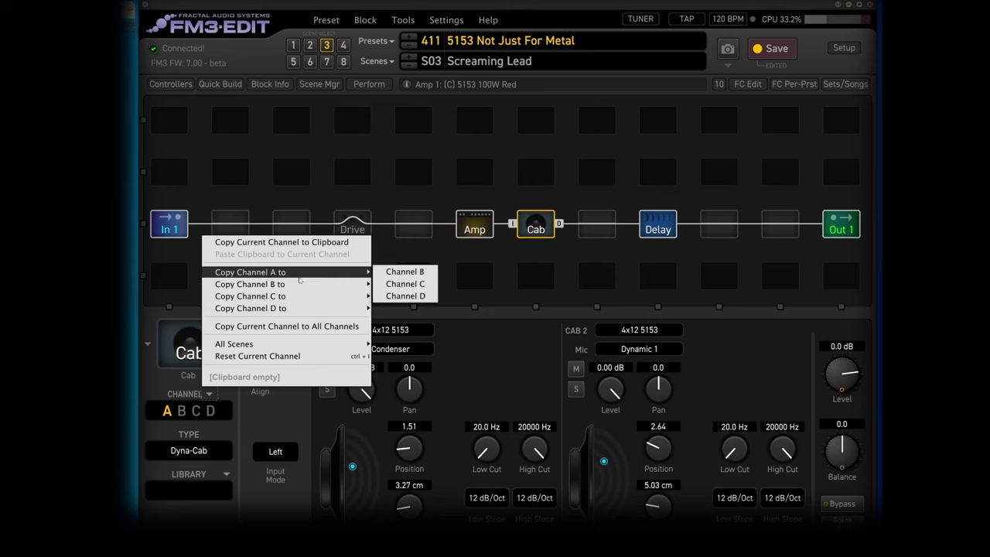
mouse_move(348, 273)
click(402, 274)
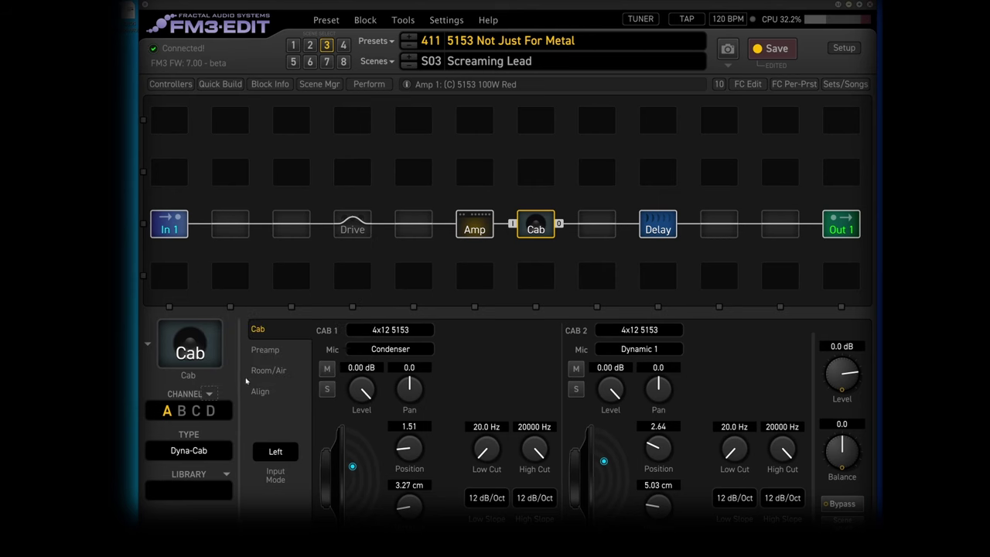
Step: Use Cab channel B in scene 3 and set Cab 1's high cut to about 4538.8 Hz with a 6 dB/Oct slope
click(182, 411)
drag(534, 449, 523, 475)
click(534, 499)
click(533, 479)
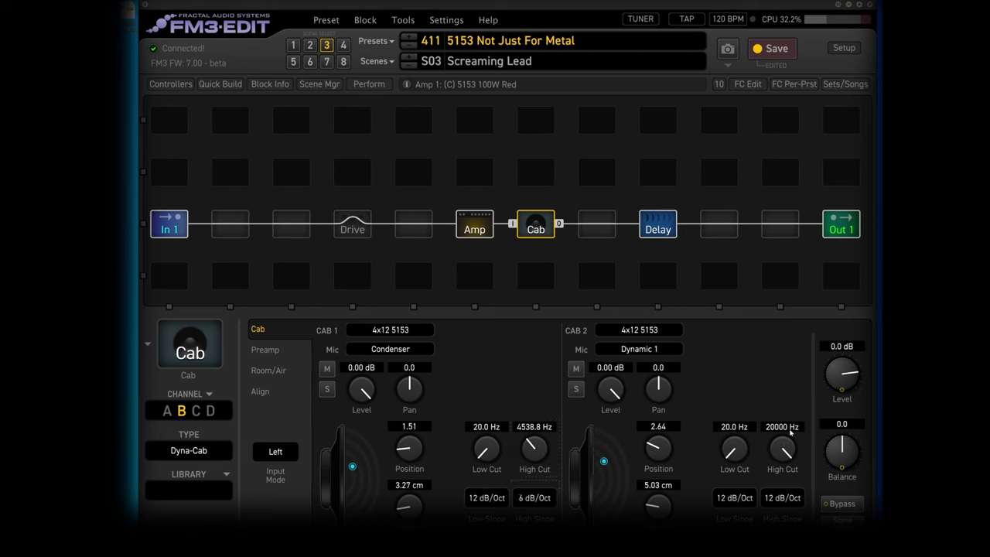
Step: Set Cab 2's high cut to about 4107 Hz with a 6 dB/Oct slope, and save the preset
drag(789, 455, 780, 500)
click(779, 500)
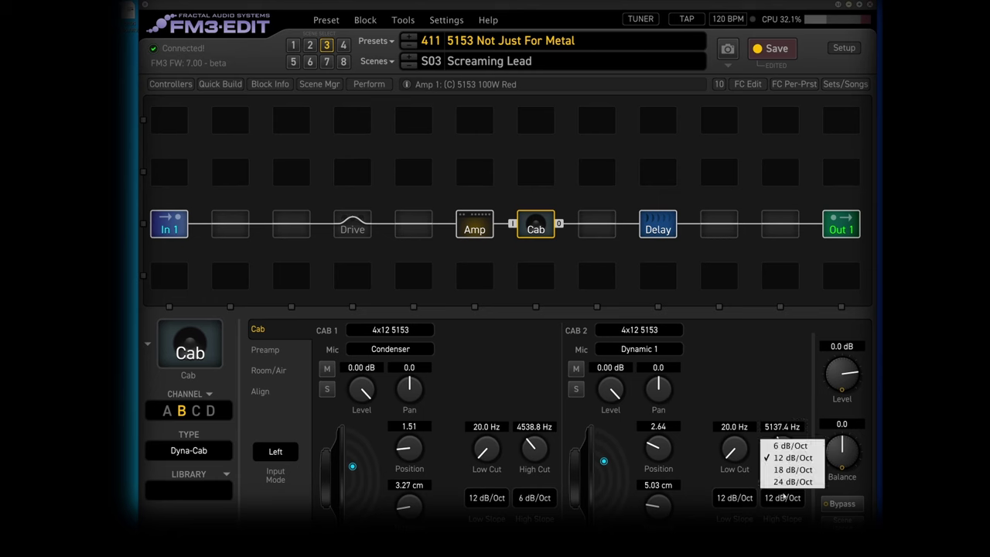
click(779, 446)
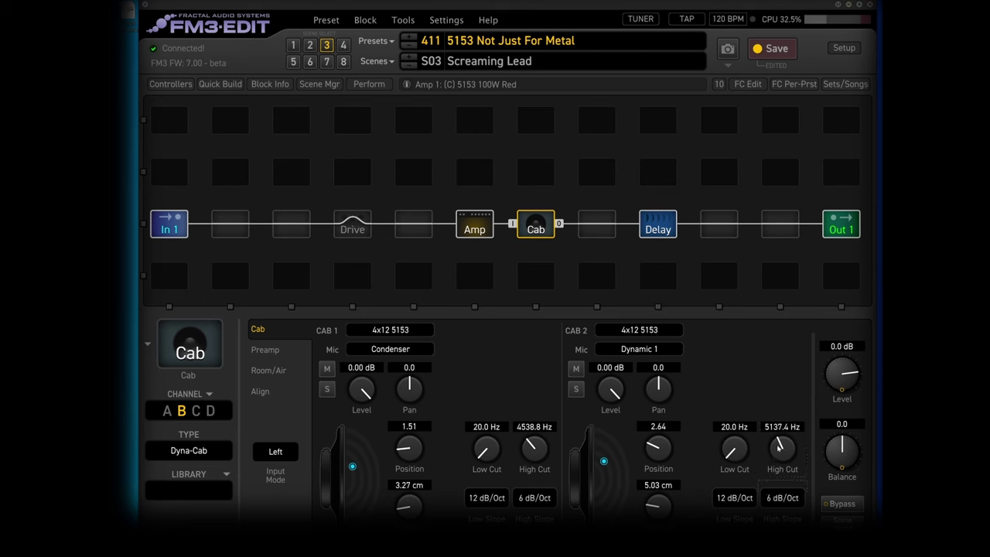
drag(788, 447, 782, 454)
drag(782, 455, 769, 461)
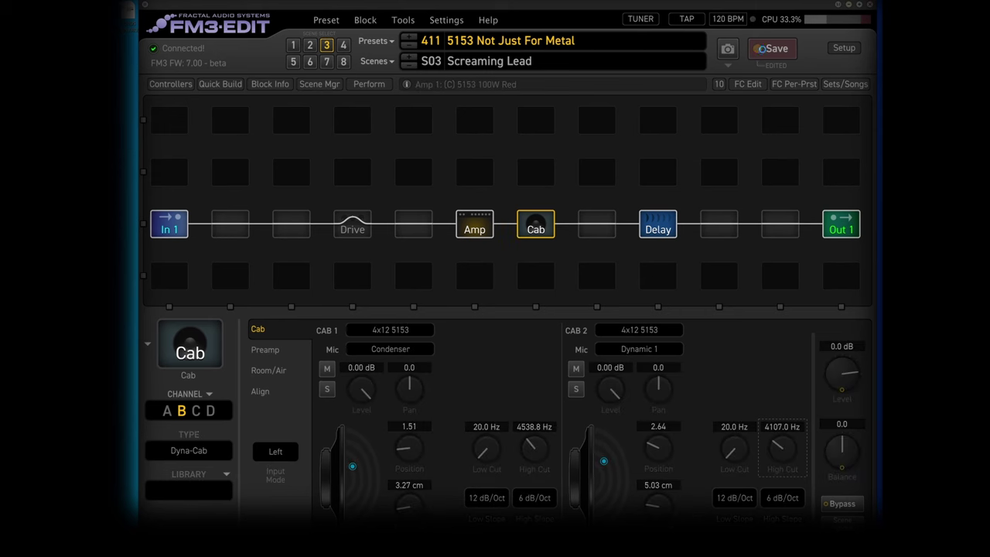
key(ctrl+s)
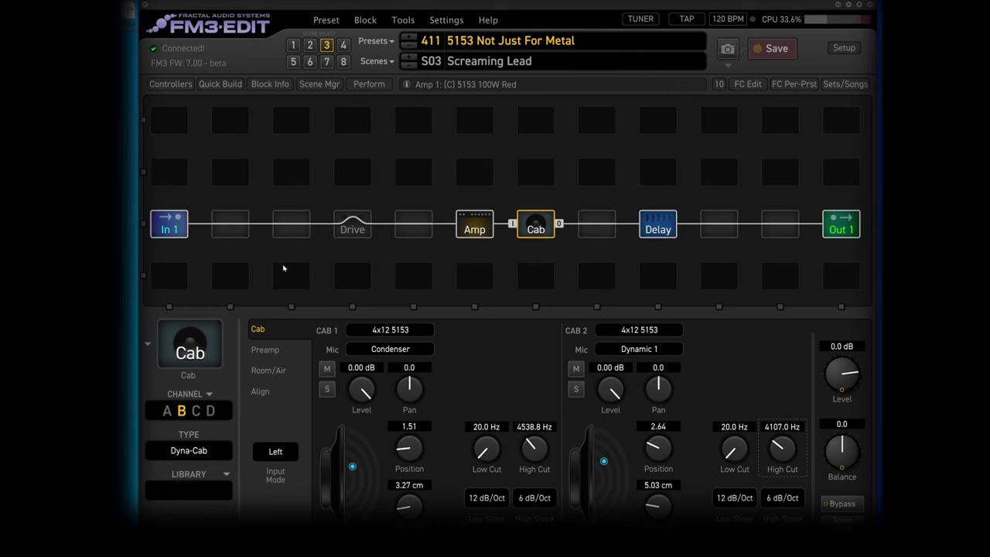
Step: Compare scenes 2 and 1 with the lead sound, and return to scene 3
click(405, 68)
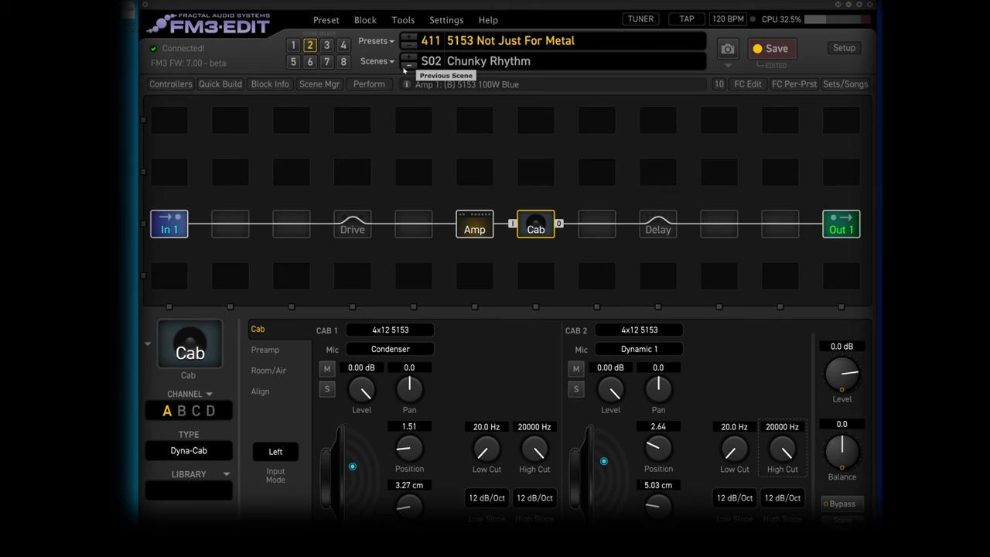
click(406, 68)
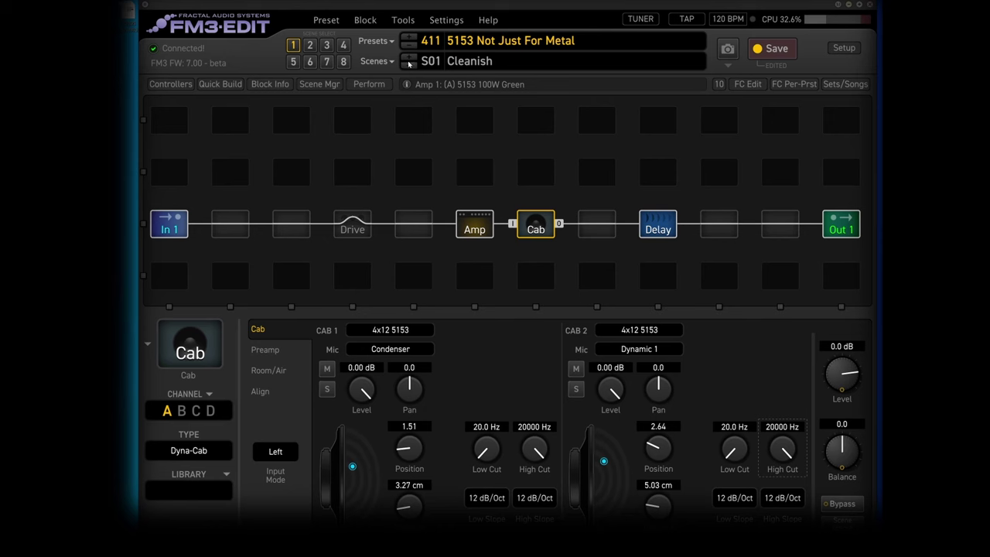
click(409, 58)
click(408, 59)
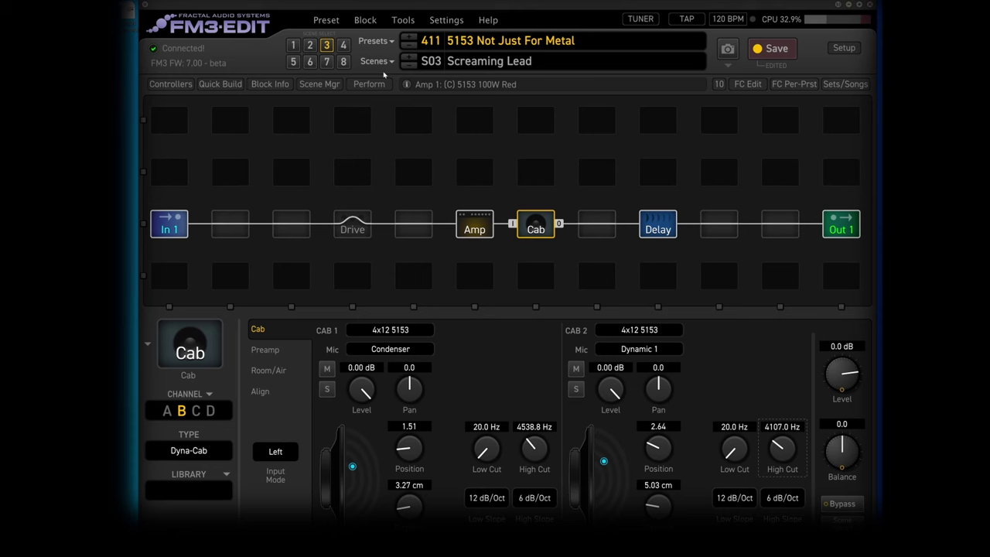
Step: Compare the scene 3 amp's Bright Switch off and on, and set Depth to 7.50
click(474, 226)
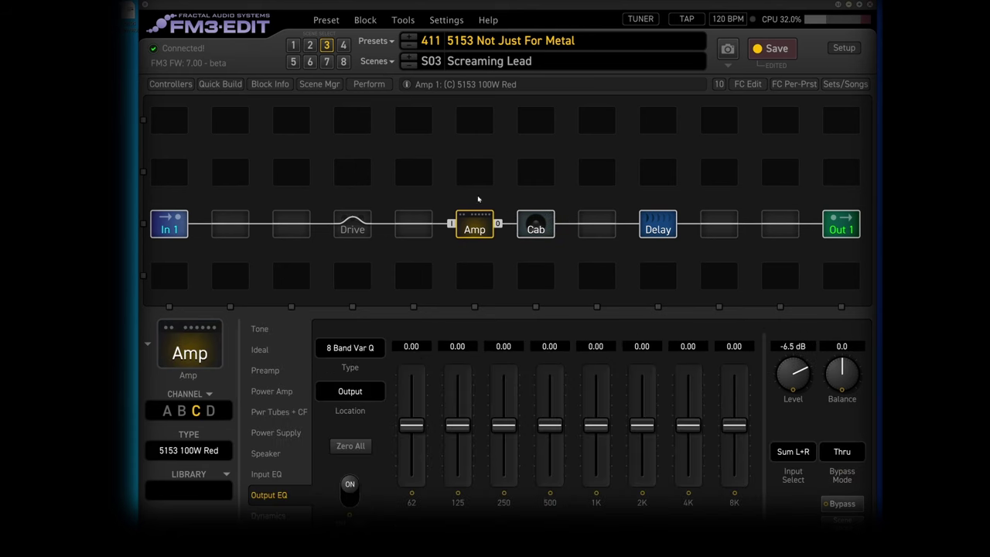
click(259, 328)
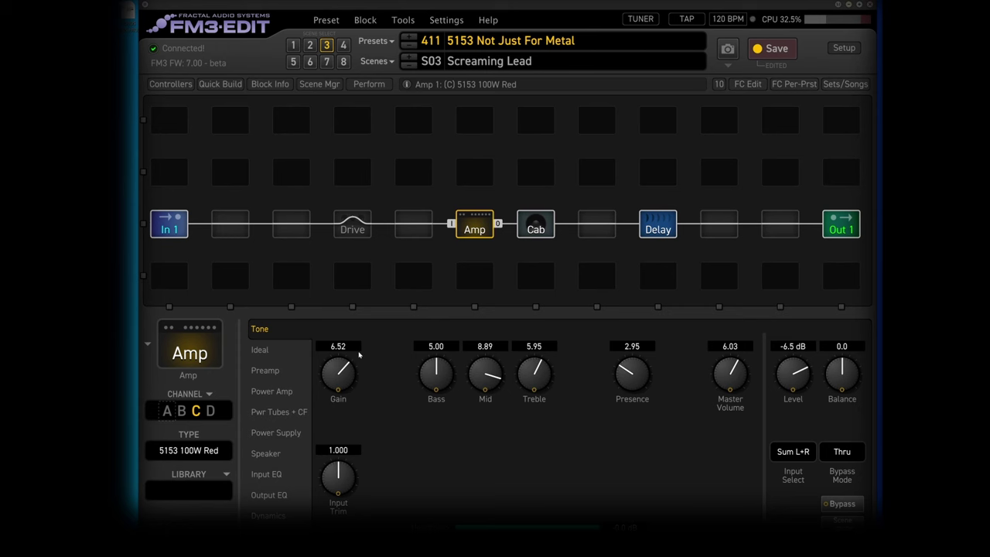
click(260, 349)
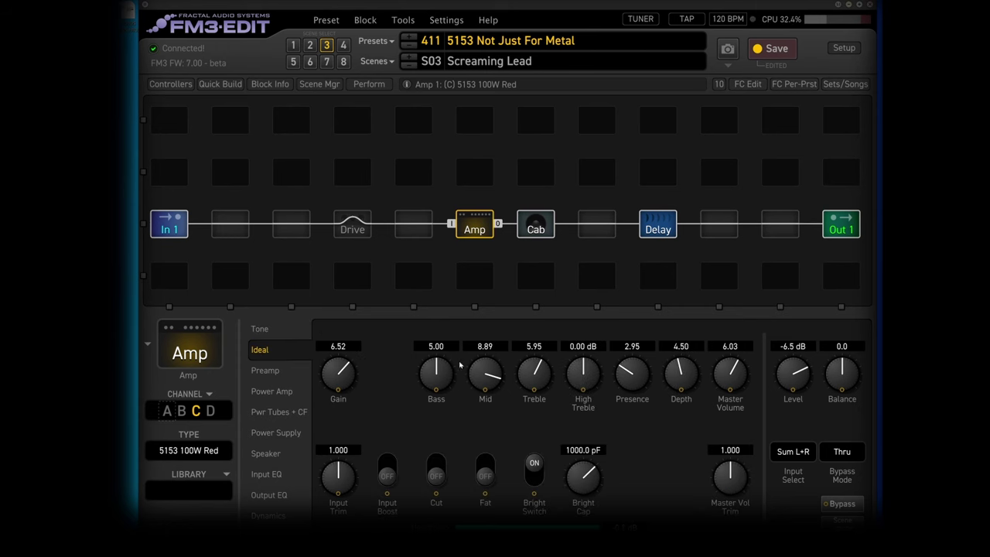
drag(681, 375, 684, 333)
click(535, 468)
click(531, 476)
drag(694, 375, 678, 398)
scroll(679, 398, up, 6)
drag(680, 373, 688, 287)
Step: Check scene 4, return to scene 3 and copy it to scene 4
click(389, 62)
click(414, 113)
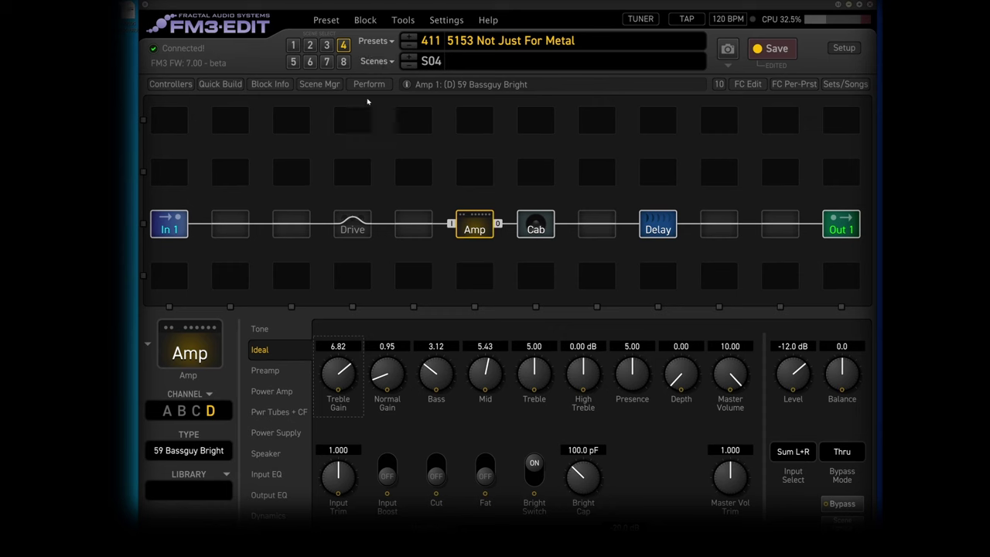
click(392, 61)
click(407, 99)
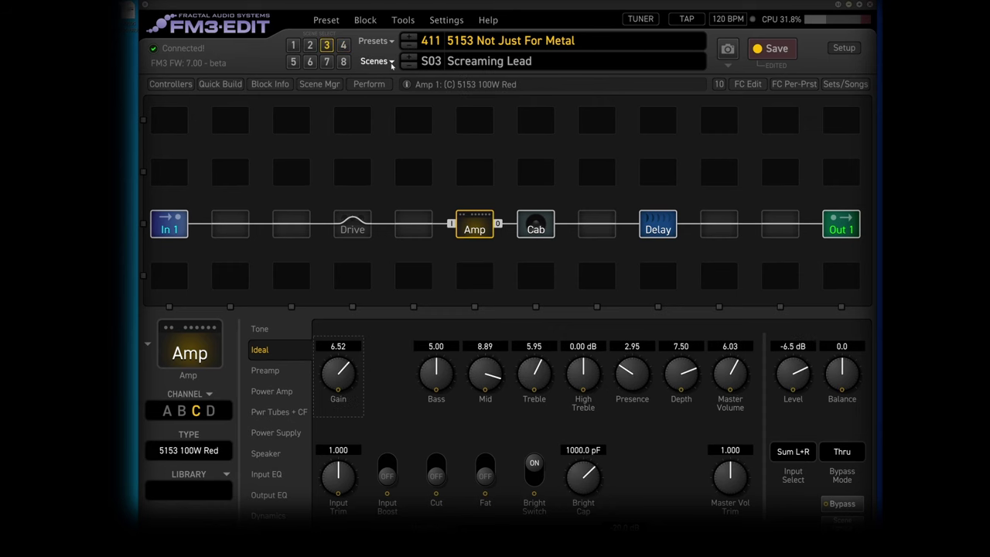
click(392, 62)
mouse_move(464, 197)
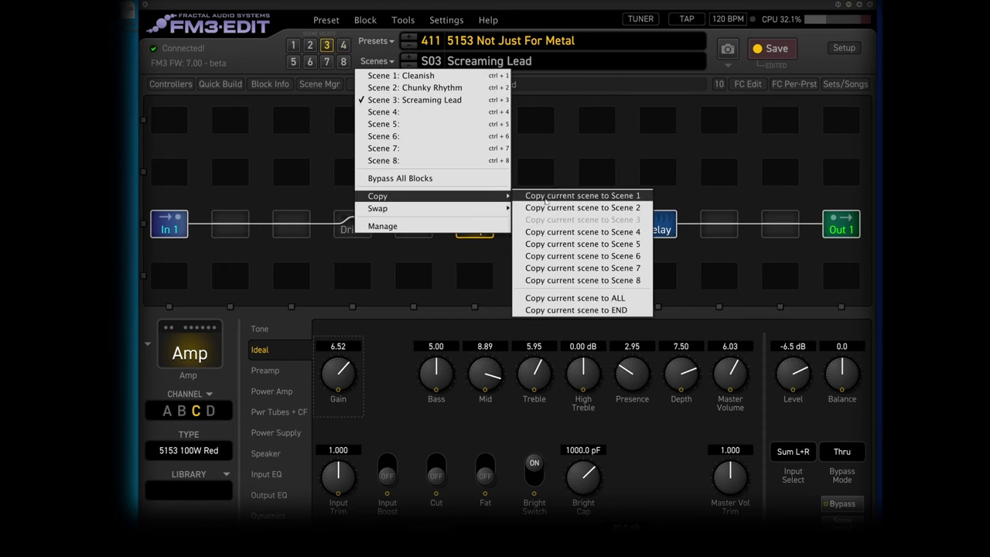
click(548, 231)
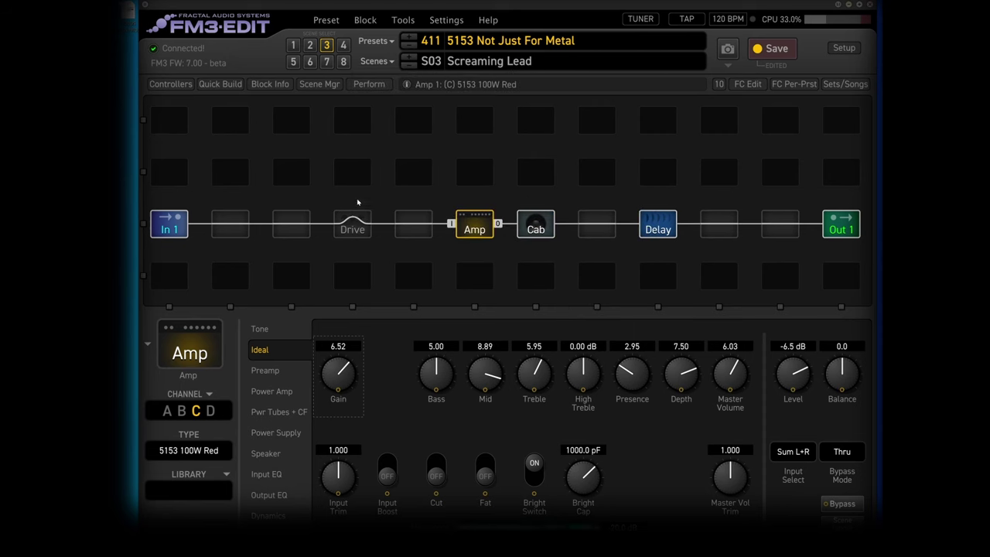
Step: Switch to scene 4 and engage its Drive block
click(408, 56)
click(351, 223)
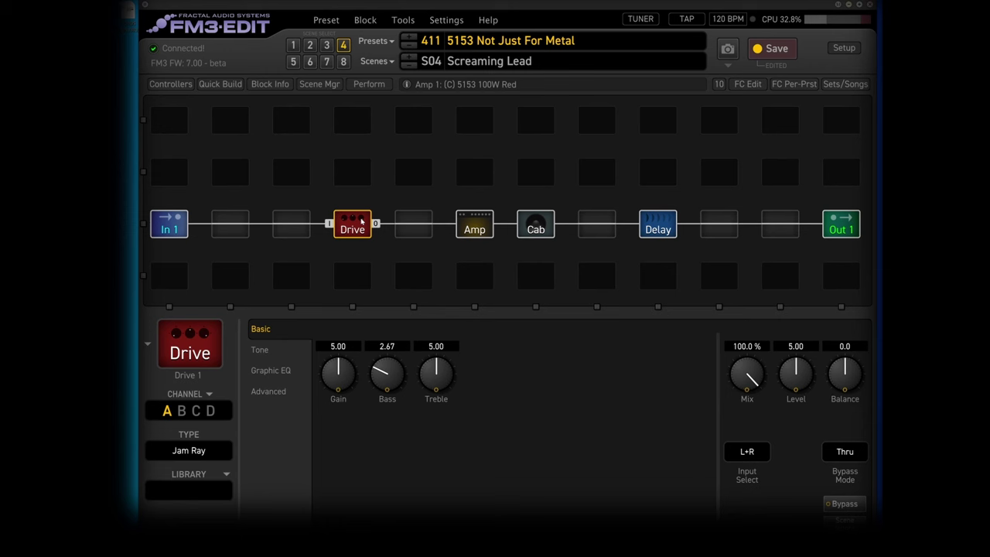
Step: Copy the Amp block's channel C to channel D
click(487, 224)
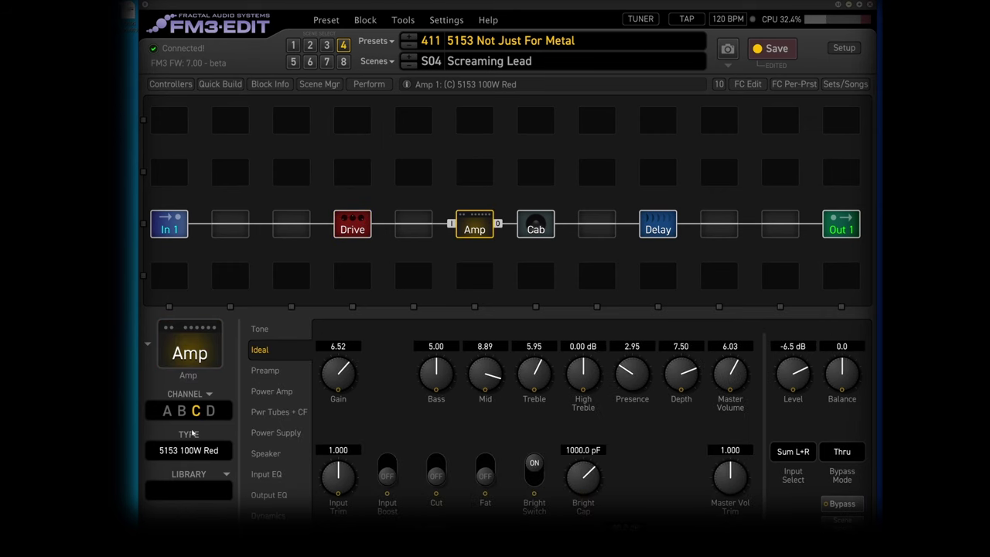
click(209, 395)
mouse_move(342, 341)
mouse_move(286, 308)
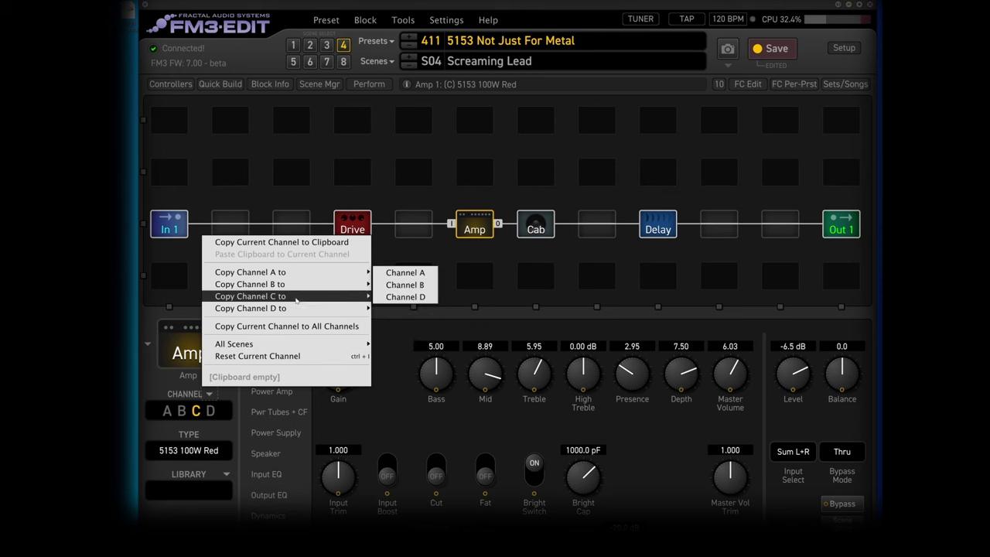
click(404, 296)
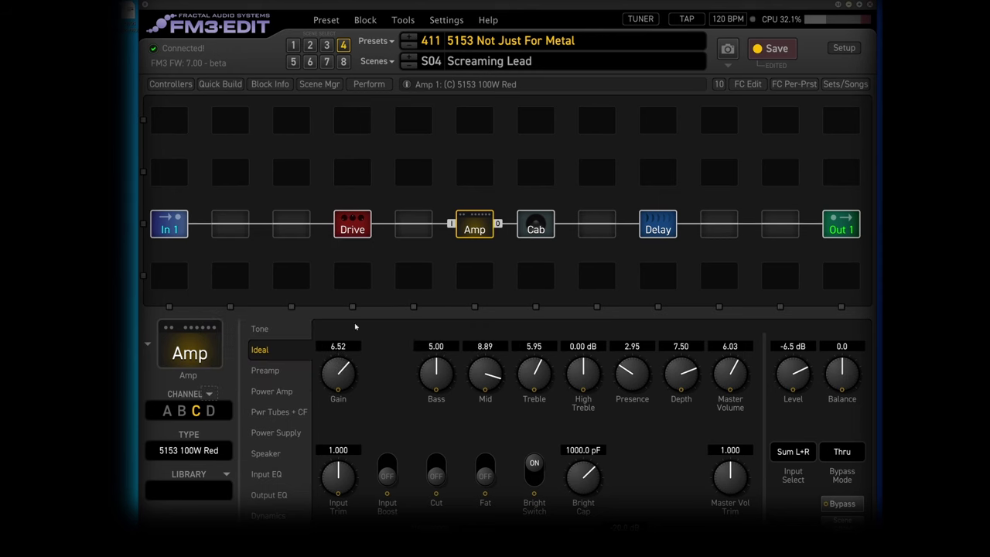
Step: Use amp channel D in scene 4 and set its Gain to about 2.51
click(210, 413)
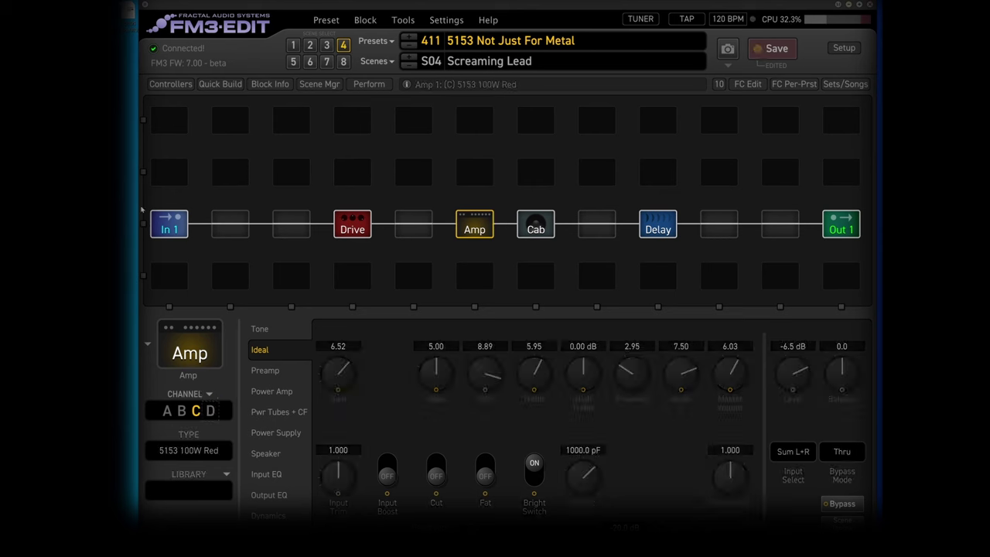
drag(321, 433, 316, 472)
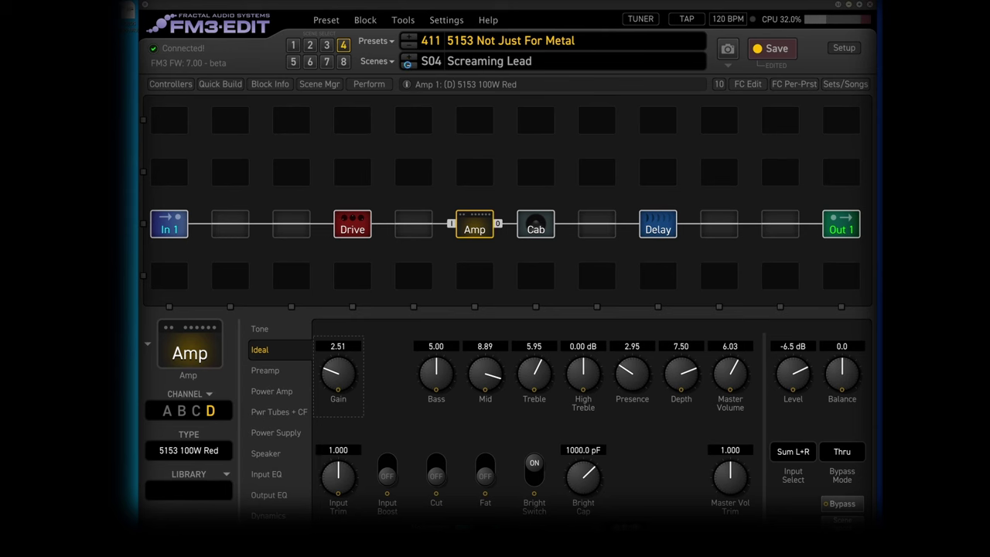
Step: Compare scenes 3 and 4, and shorten scene 4's name to "Lead"
click(409, 66)
click(408, 67)
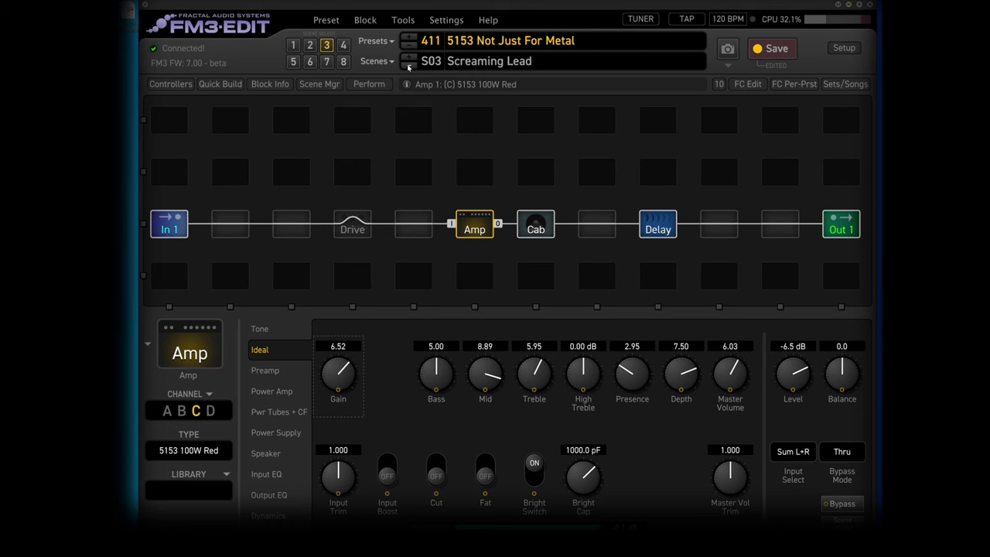
click(410, 61)
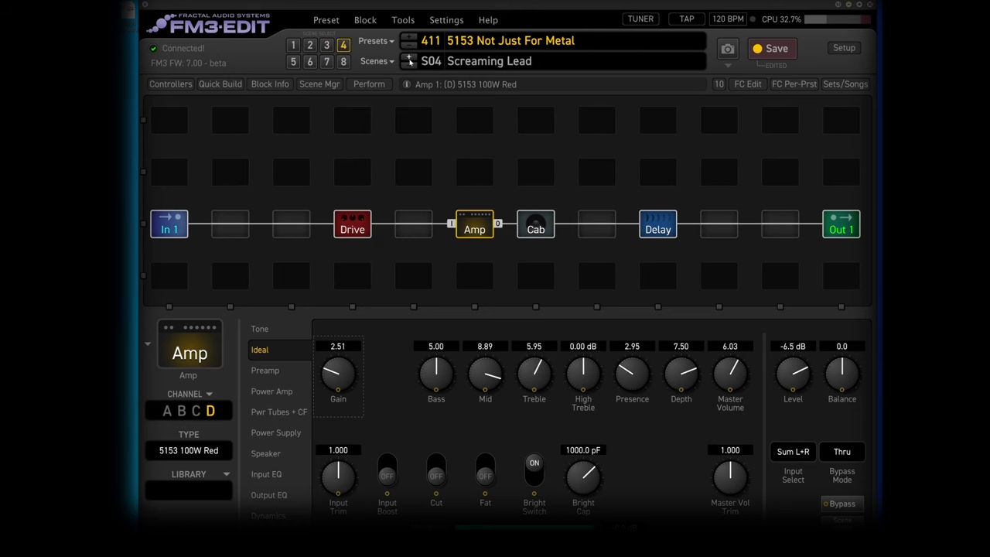
double_click(476, 61)
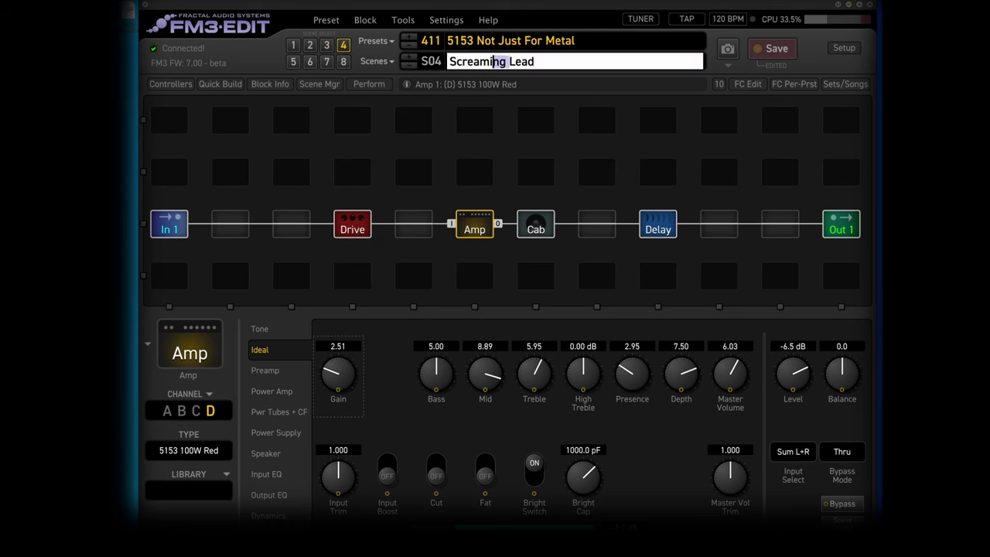
key(BackSpace)
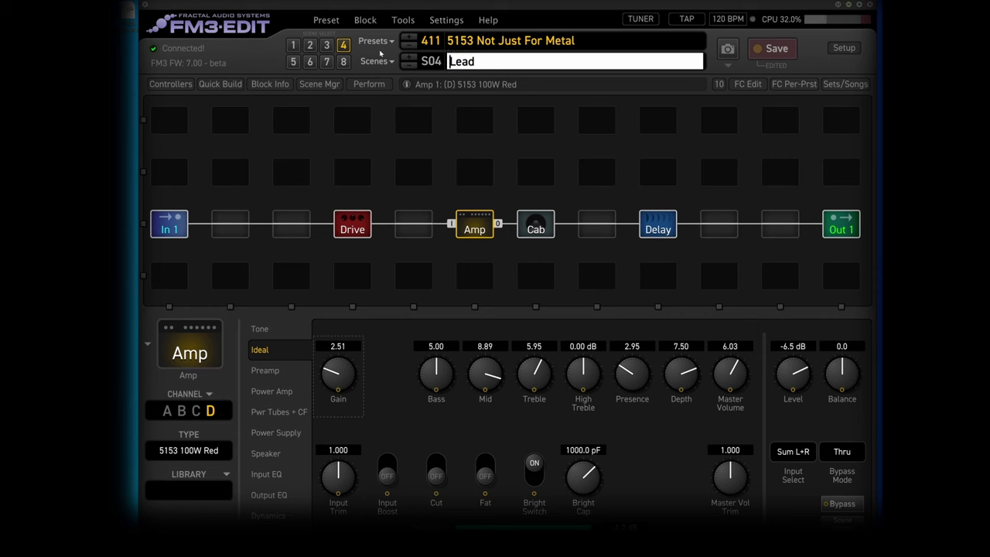
key(Escape)
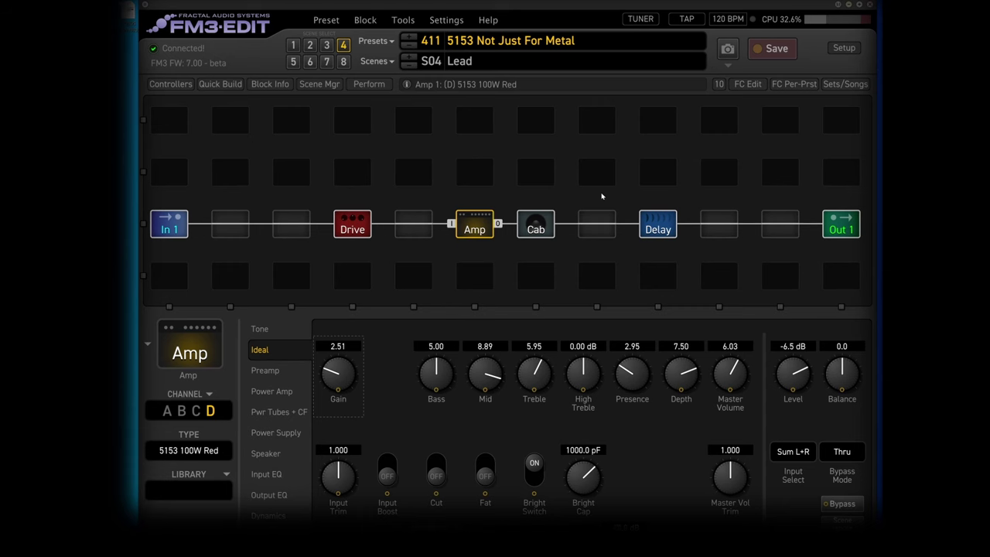
Step: Insert a Pitch block in the empty slot between the Cab and Delay blocks
click(605, 224)
right_click(606, 224)
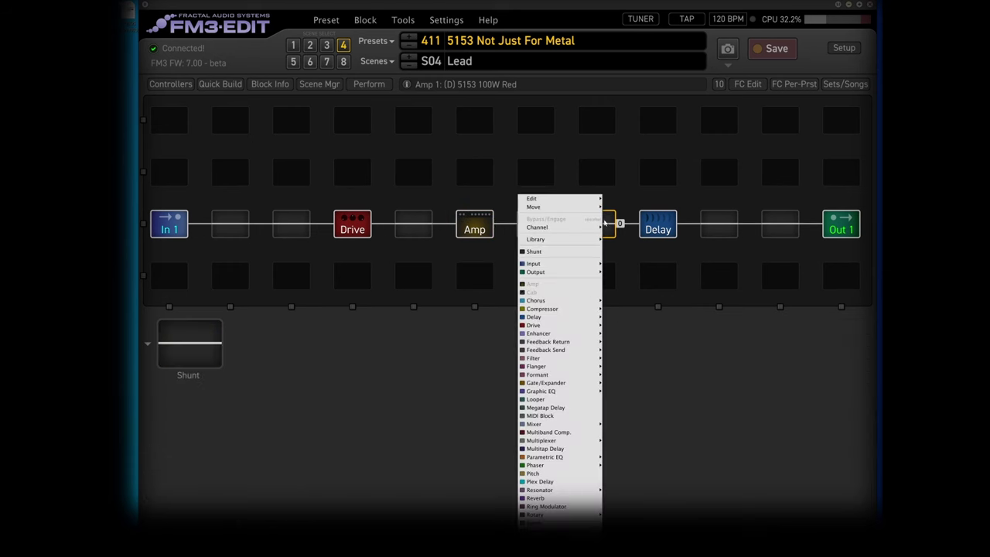
click(585, 473)
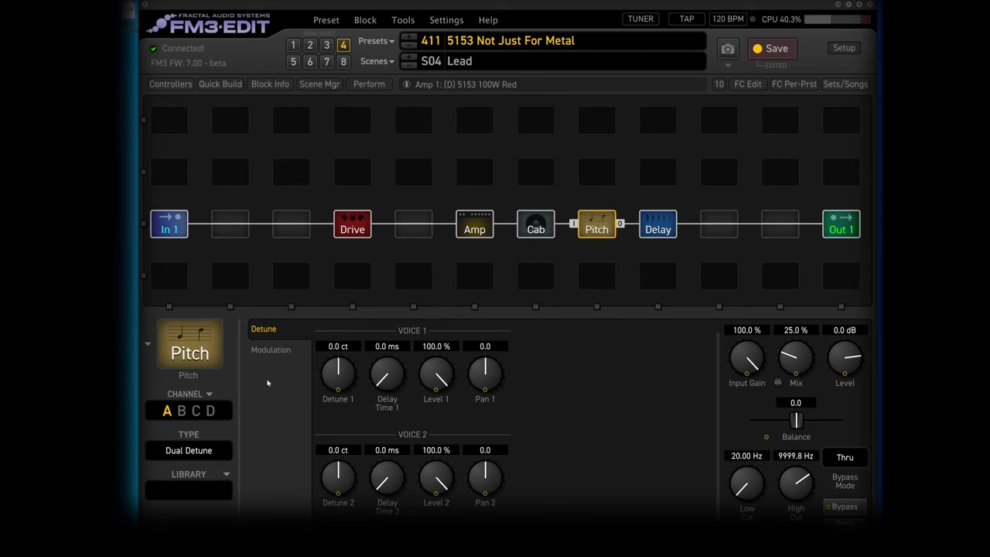
Step: Pan the two Pitch voices to -100 and 100, and detune them by about -6.1 ct and 6.3 ct
drag(485, 373, 520, 313)
drag(330, 367, 327, 387)
drag(340, 477, 341, 469)
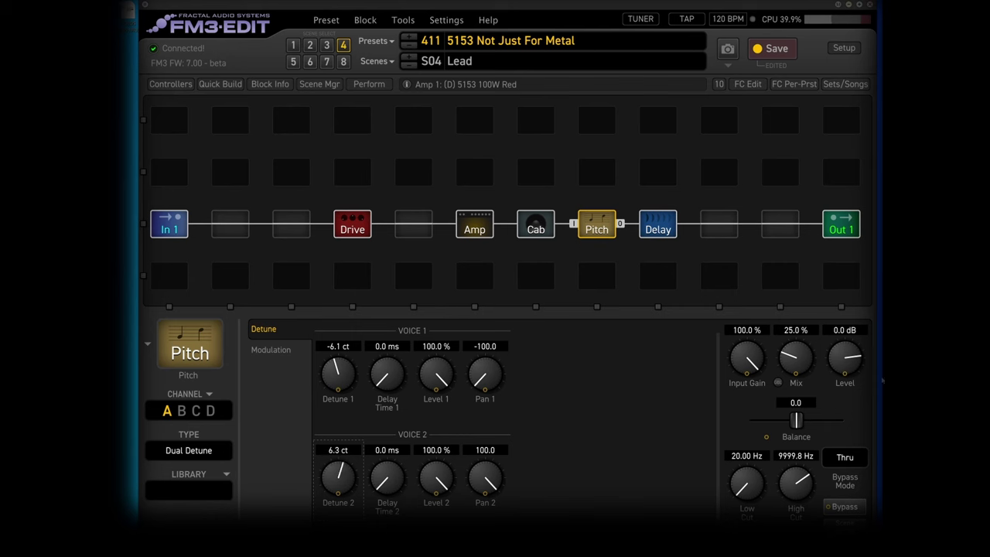
Step: Set the Pitch block's Mix to 50% and its High Cut to 20000 Hz
drag(805, 364, 818, 307)
drag(797, 488, 796, 516)
drag(792, 515, 792, 541)
drag(796, 484, 844, 174)
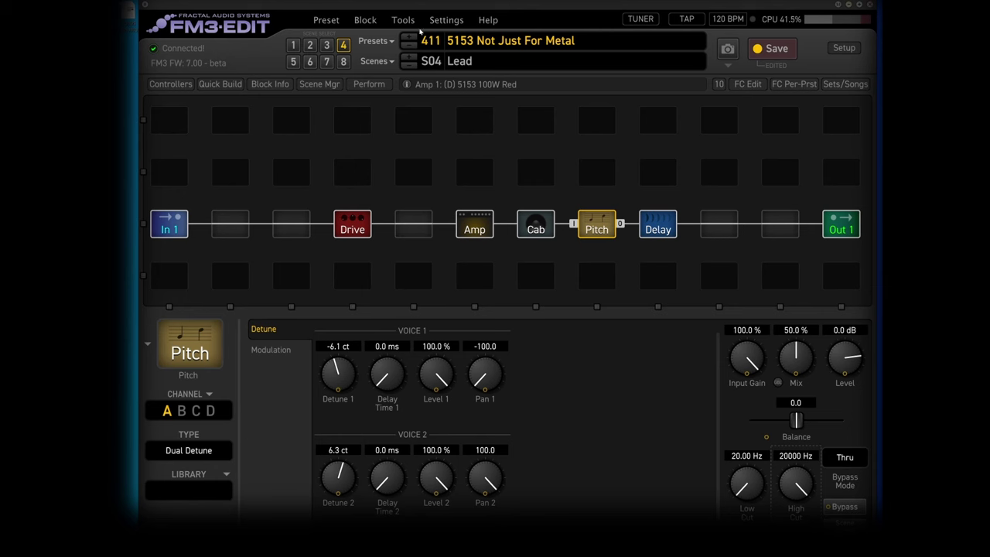
Step: Rename scene 4 as "Detune Lead"
click(462, 61)
key(Left)
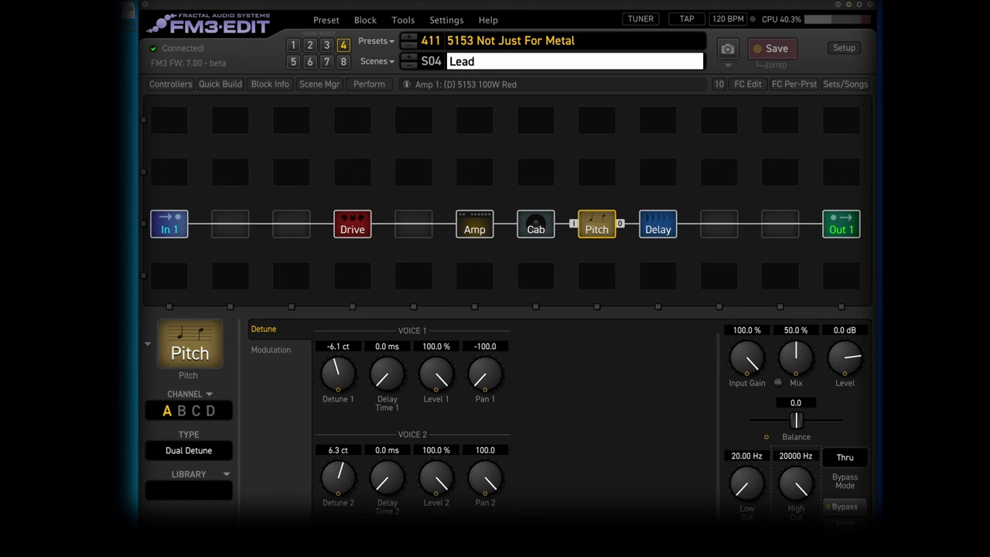
text(Detune)
key(Return)
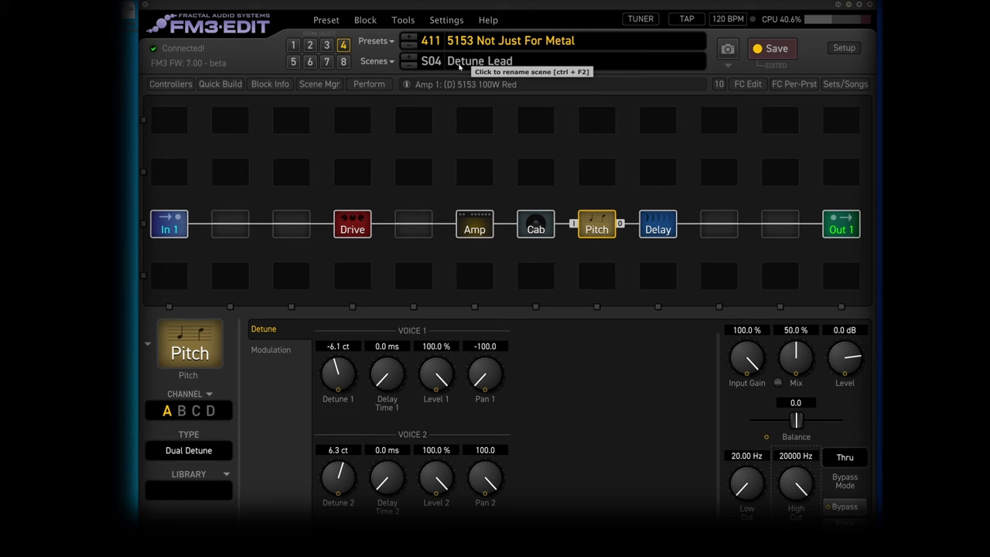
Step: Check scenes 1 and 2, and save the preset
click(380, 61)
click(400, 78)
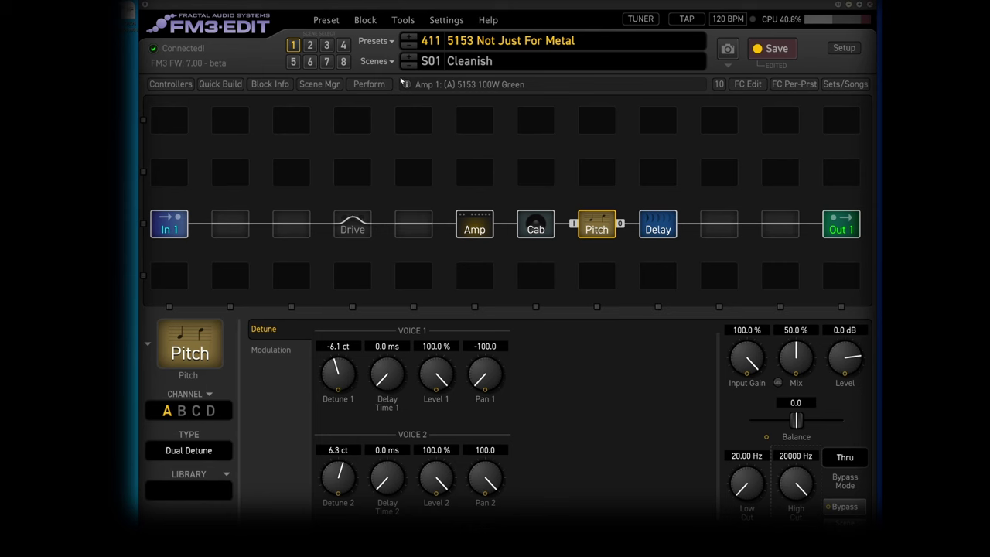
click(408, 57)
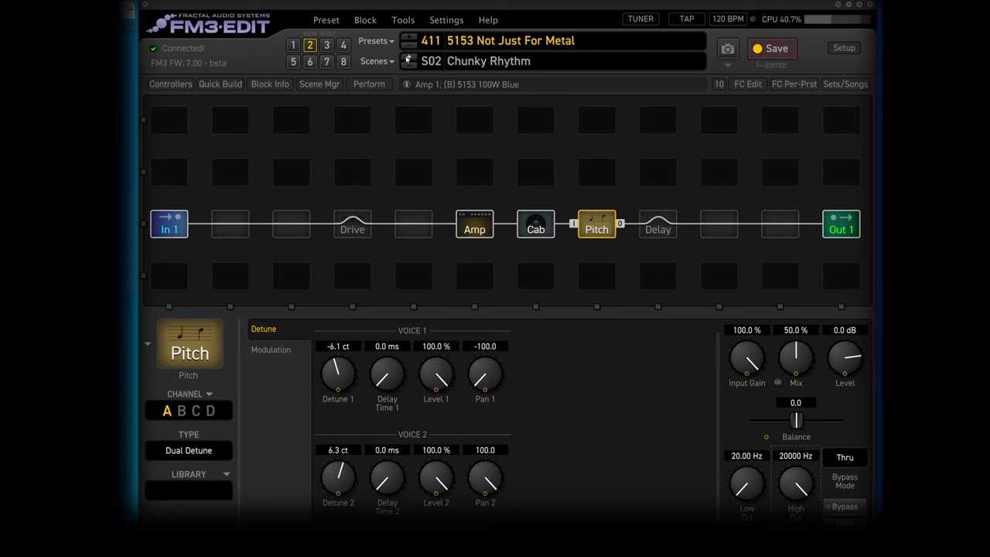
click(768, 53)
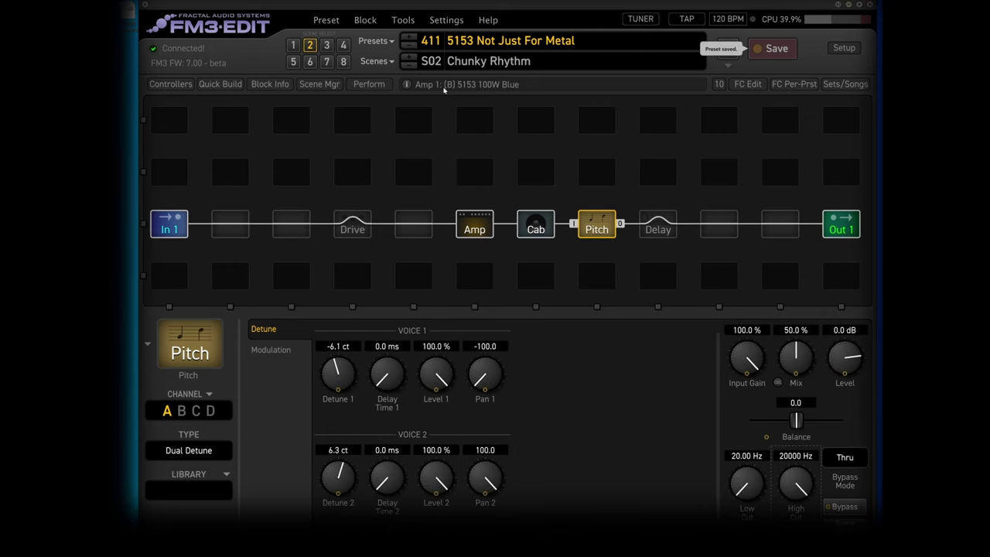
Step: Switch to scene 5 and insert a Reverb block directly after the Delay block
click(377, 61)
click(419, 123)
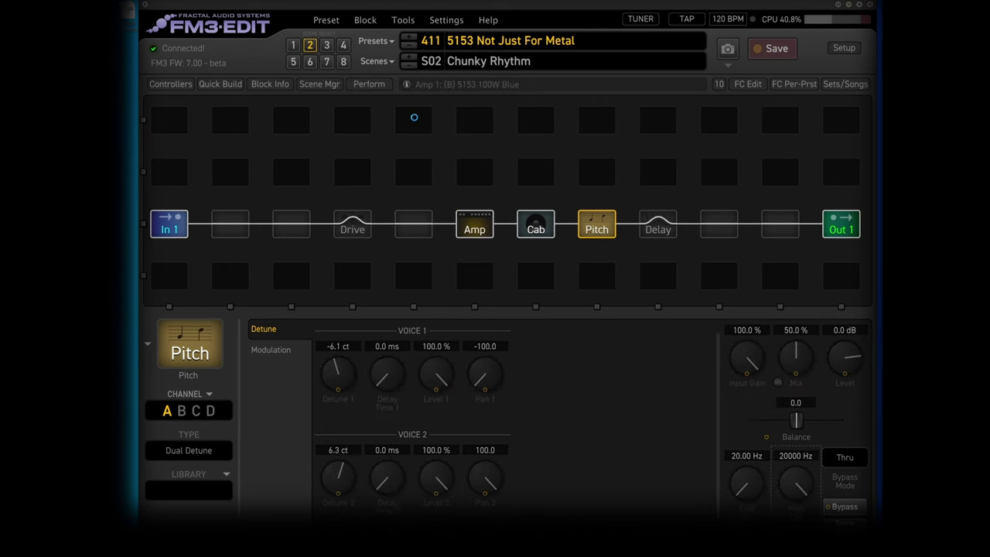
click(725, 230)
right_click(725, 230)
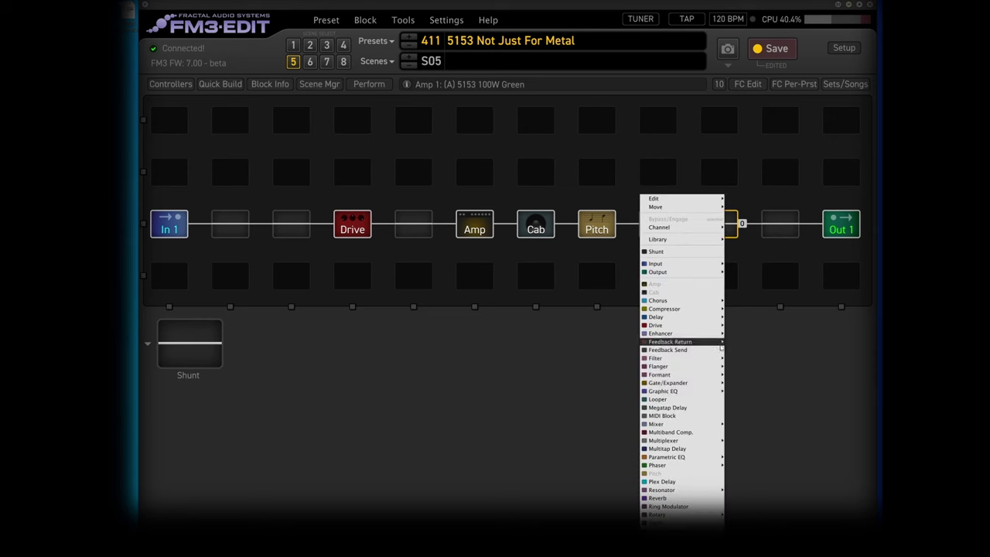
click(696, 506)
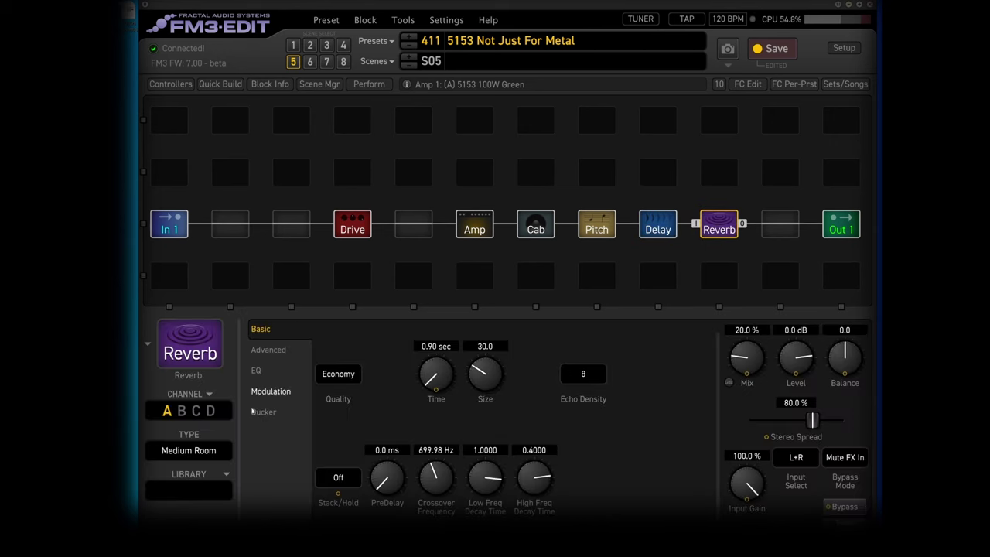
Step: Try the North Church reverb type, and change the Reverb block's type to Nimbostratus
click(186, 444)
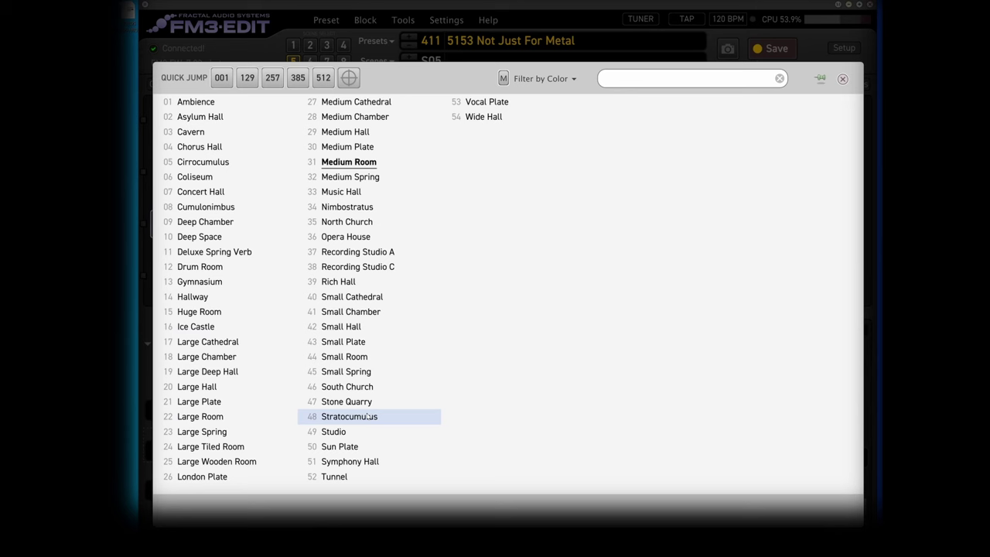
click(346, 222)
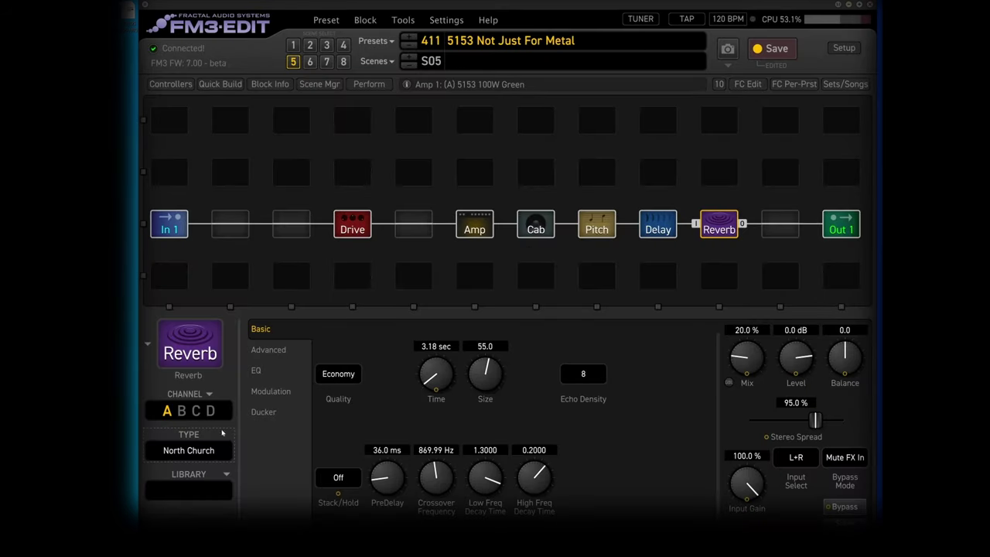
click(196, 449)
click(437, 207)
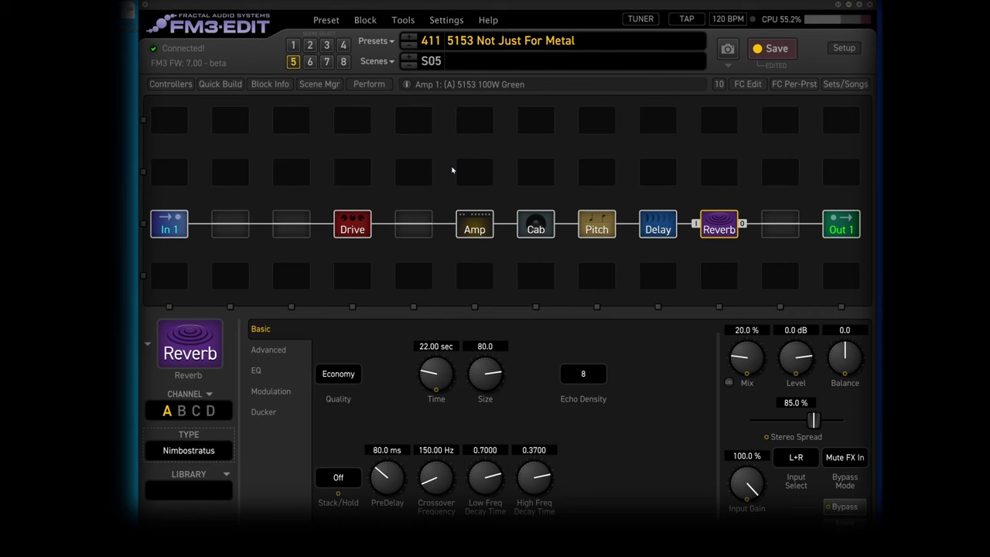
Step: Name scene 5 "Ambient Clean"
click(465, 62)
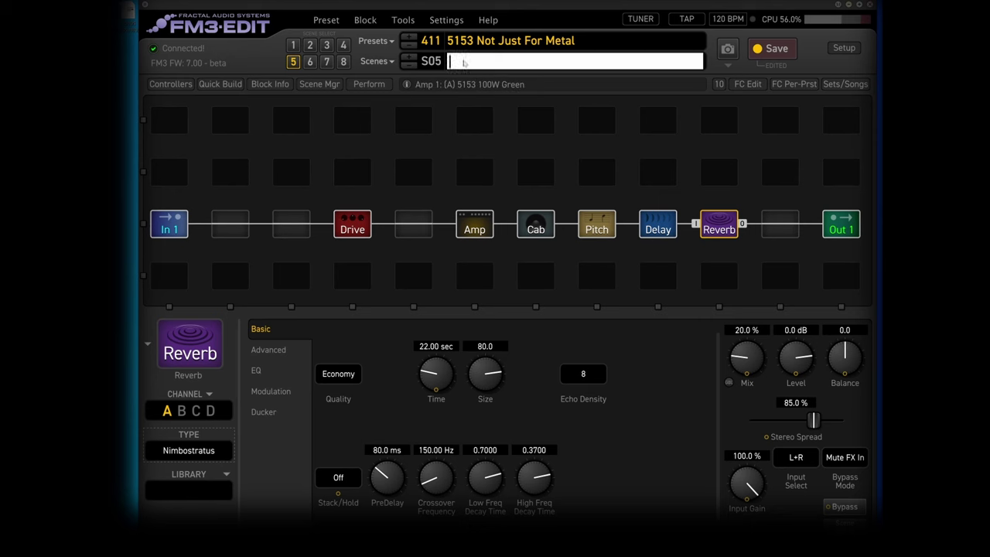
text(Ambient Clean)
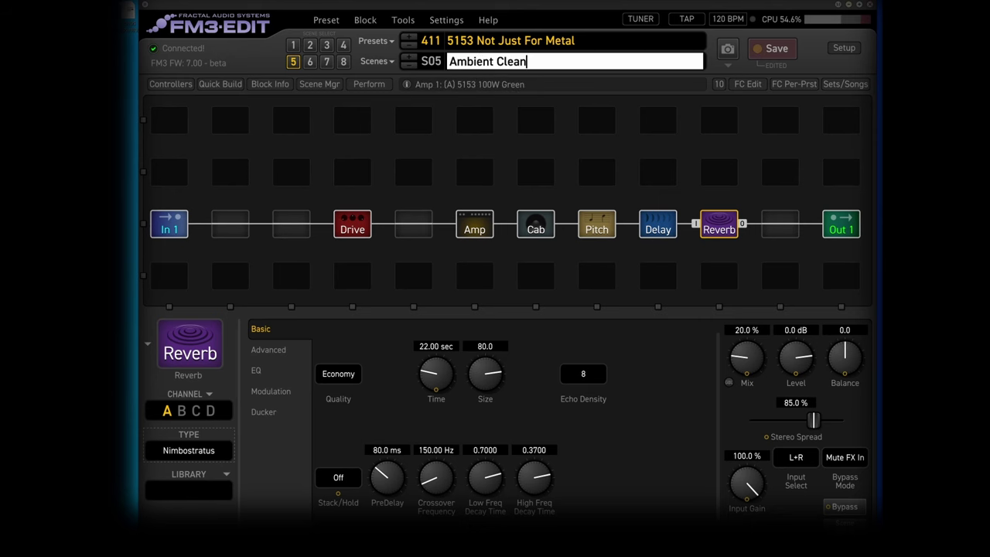
key(Return)
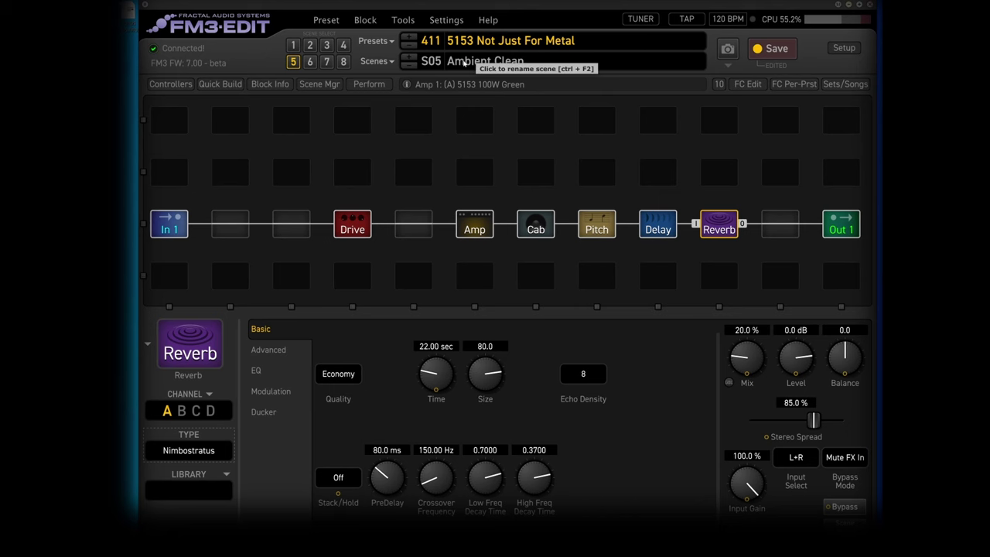
Step: Bypass the Drive block in scene 5 and set the Reverb block's Mix to about 12.5%
click(361, 227)
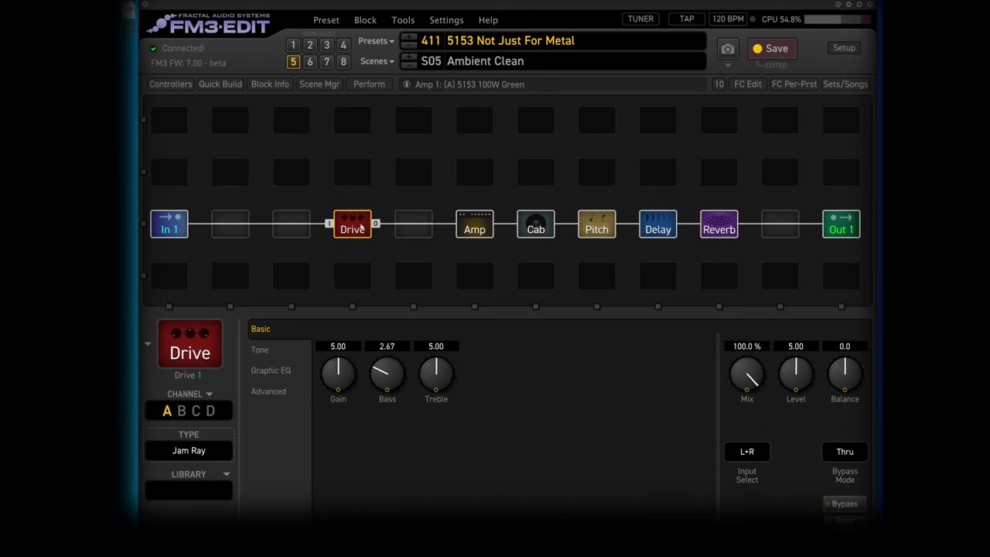
ctrl+click(362, 227)
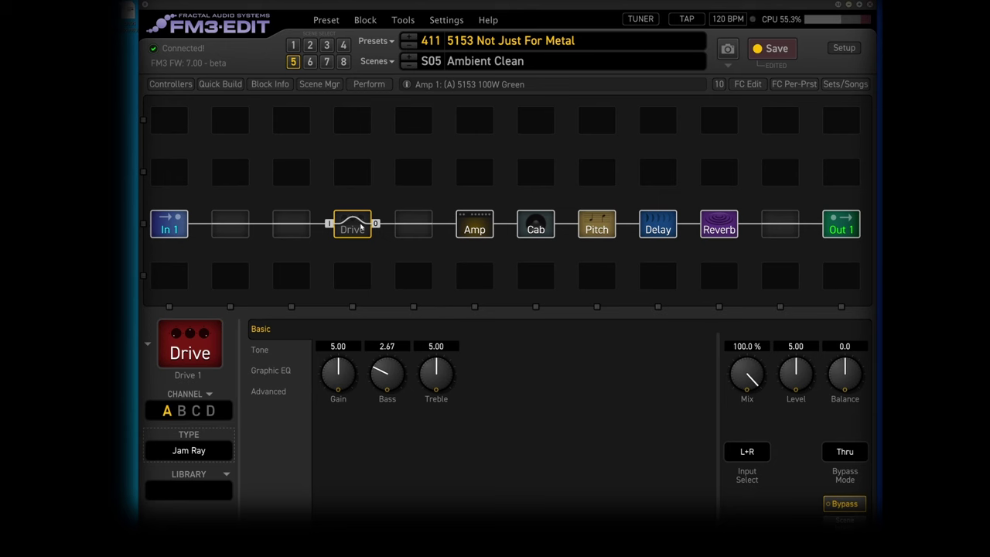
click(723, 230)
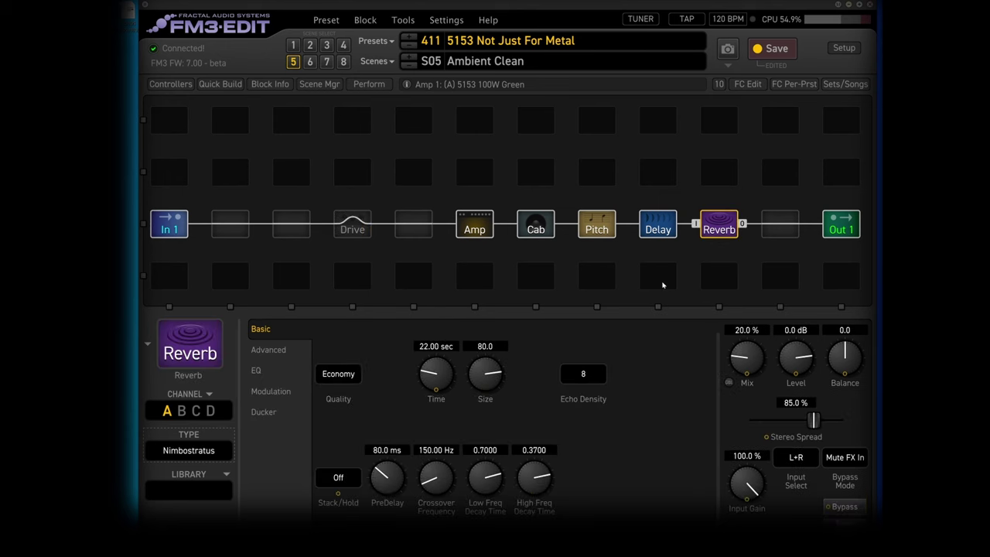
drag(744, 354, 740, 374)
Step: Open the scene manager and show the Reverb block there in place of Delay 1
click(379, 67)
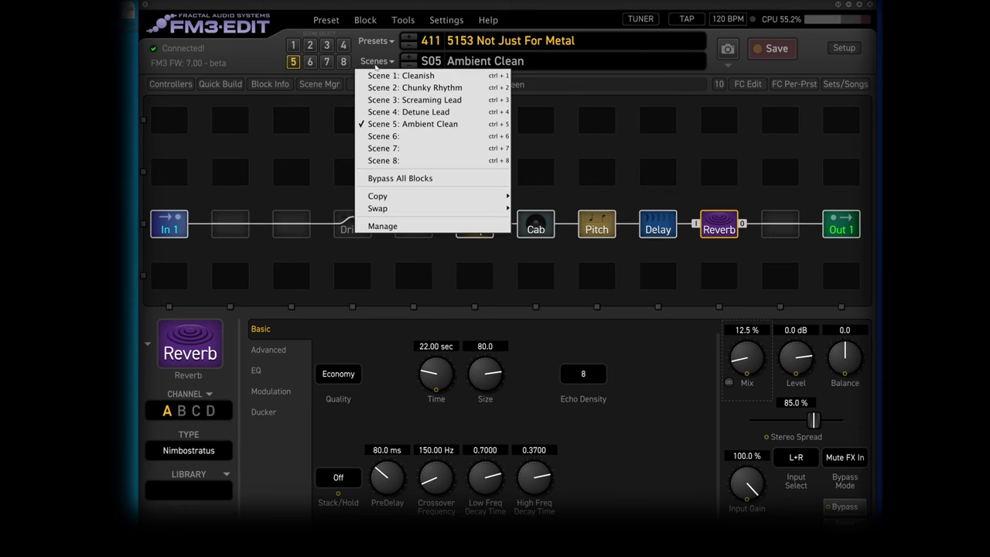
click(378, 67)
click(377, 67)
click(507, 226)
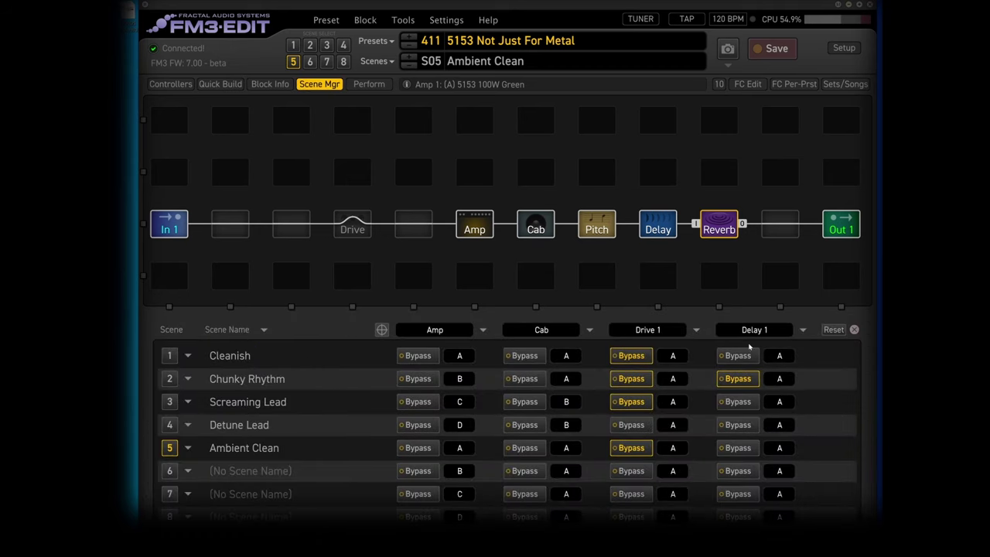
click(755, 330)
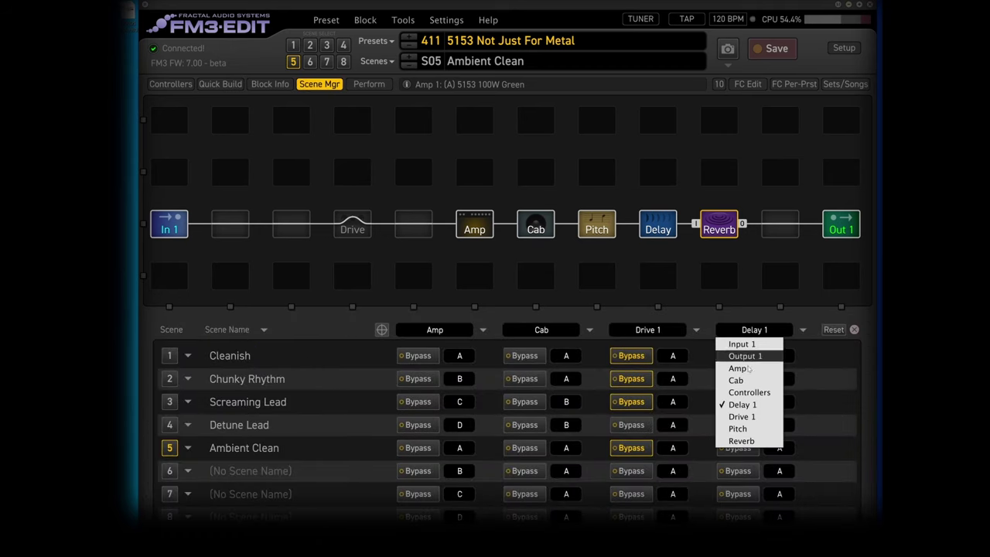
click(752, 440)
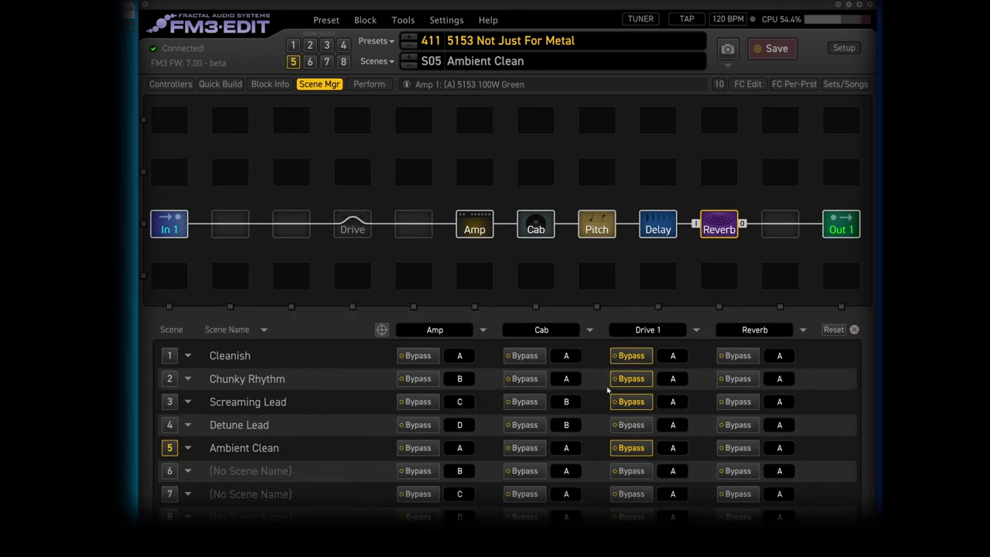
Step: Bypass the Reverb block in scenes 1 to 4, leaving it active in scene 5
click(744, 428)
click(738, 402)
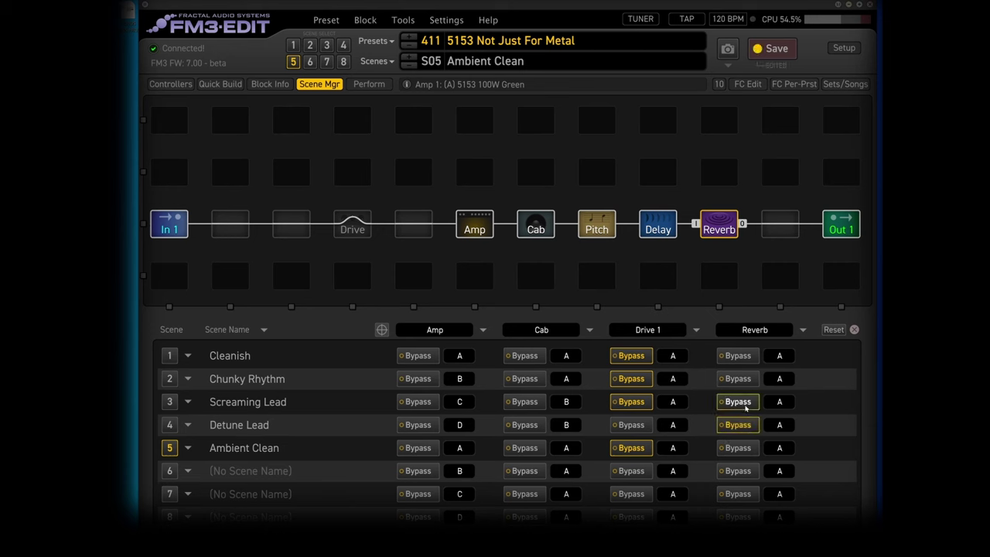
click(739, 379)
click(739, 356)
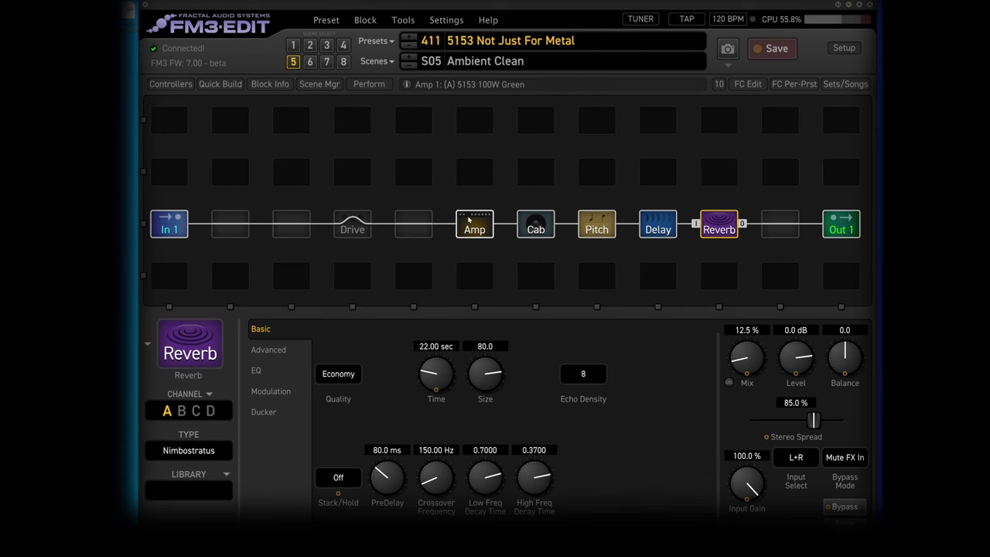
Step: Set the Reverb block's Quality to High and save the preset
click(338, 373)
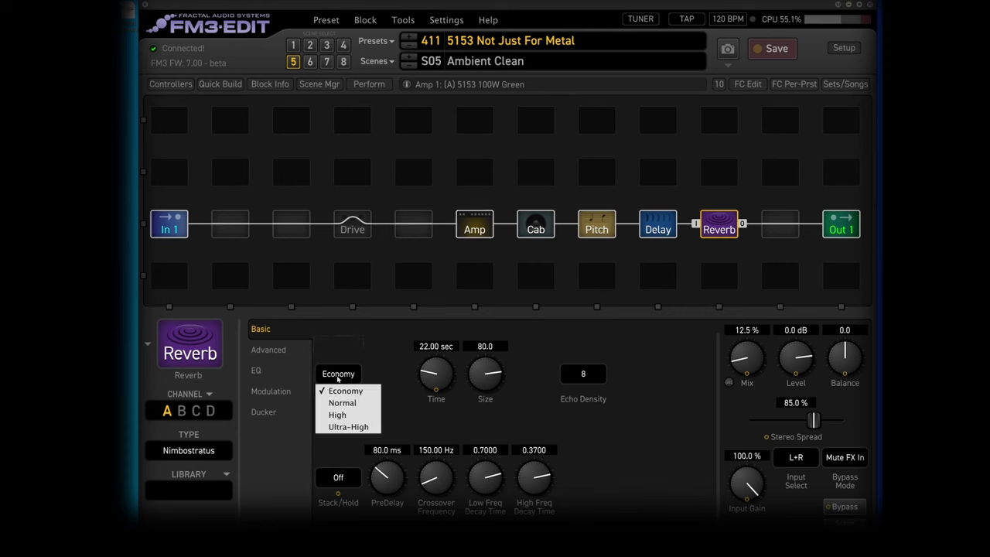
click(351, 416)
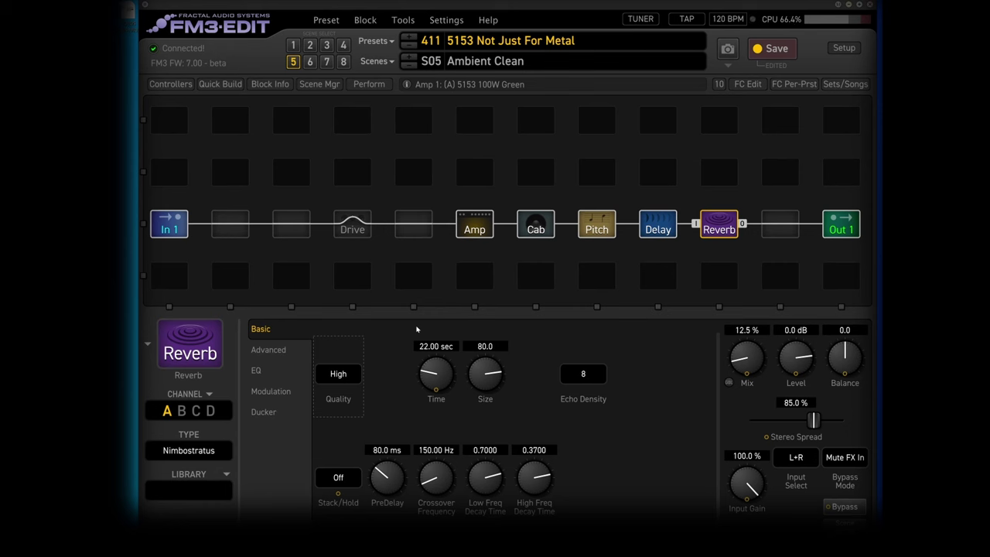
click(763, 51)
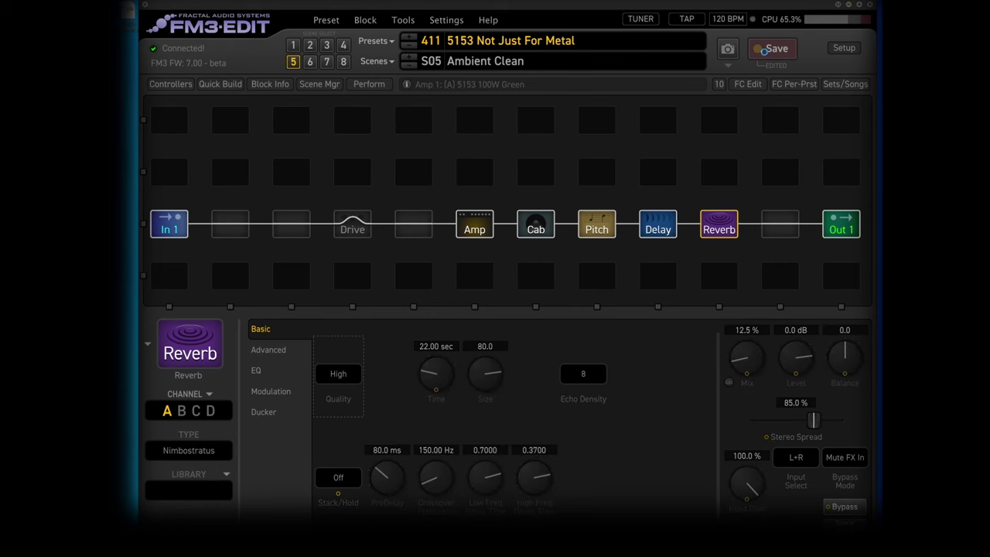